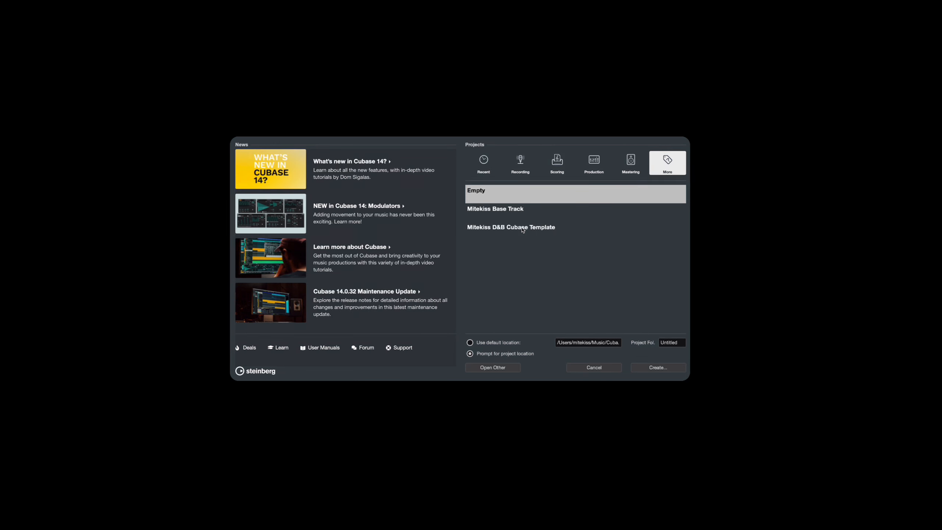
- Browse the project template categories from Recording to Mastering and the custom templates under More
left_click(510, 187)
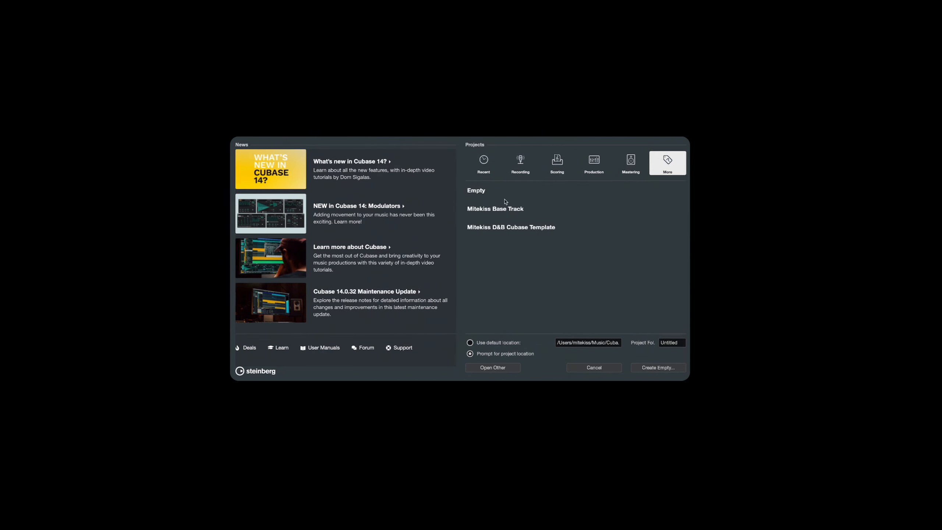
left_click(510, 227)
left_click(556, 162)
left_click(523, 164)
left_click(557, 164)
left_click(594, 163)
left_click(626, 165)
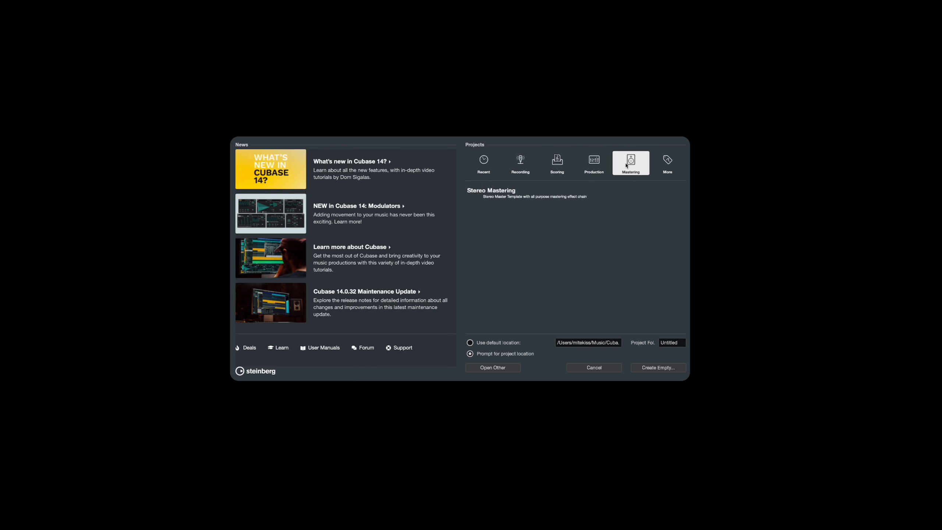
left_click(664, 169)
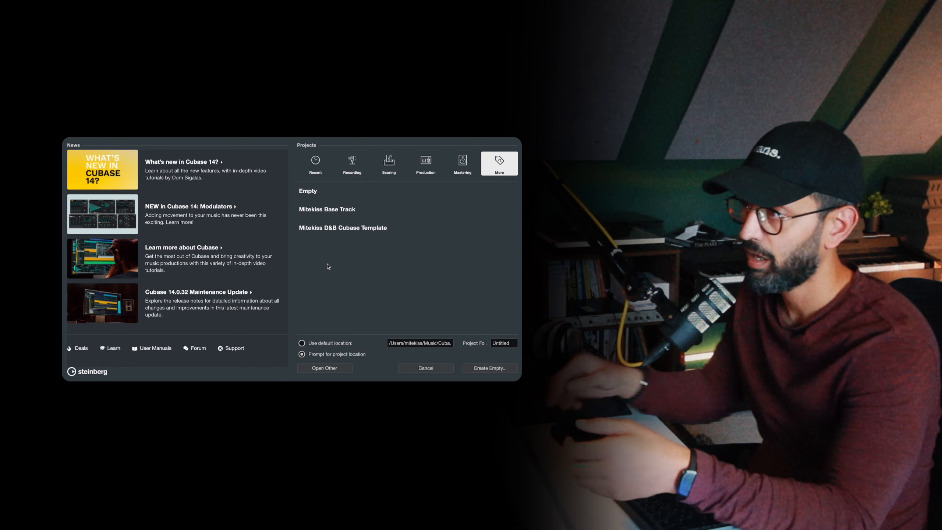
left_click(347, 200)
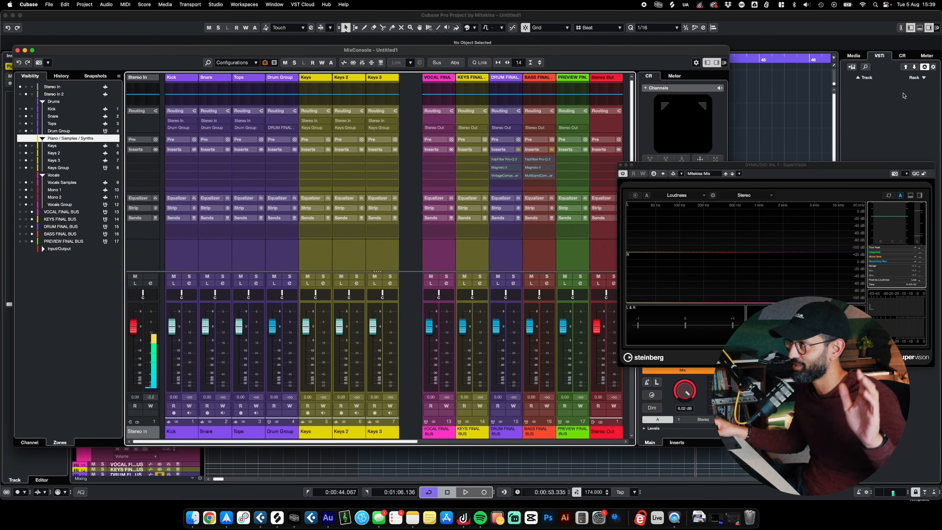
- Review the Control Room inserts and the MixConsole channels, from Kick to Vocals Group and the final buses
left_click(787, 176)
left_click(902, 55)
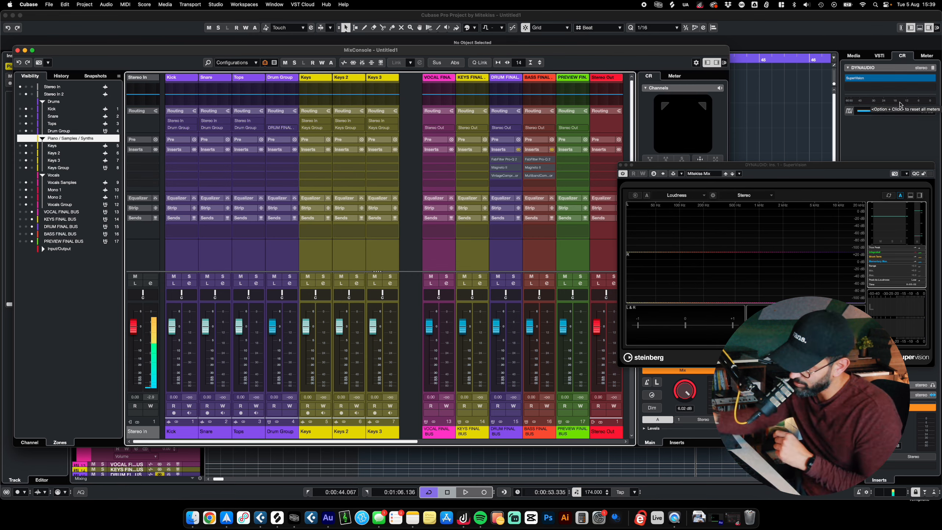
left_click_drag(405, 441, 246, 443)
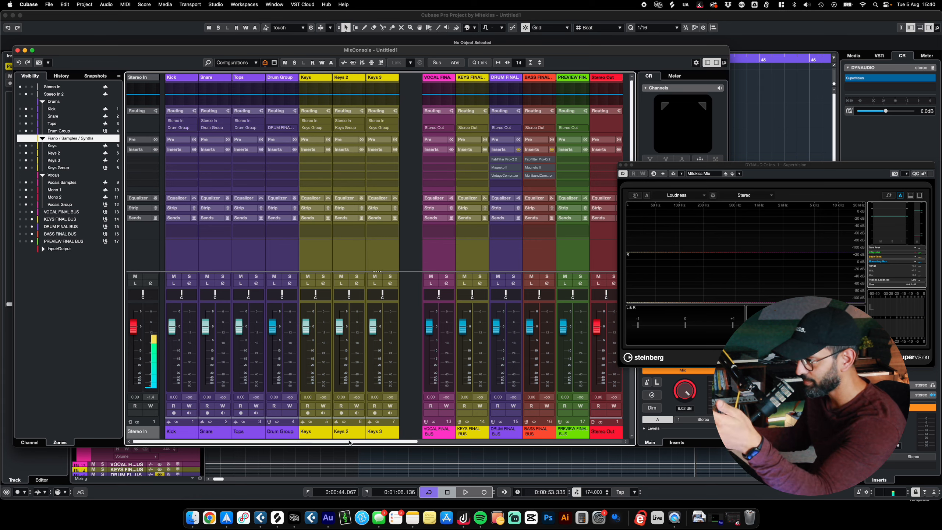
left_click_drag(350, 443, 592, 450)
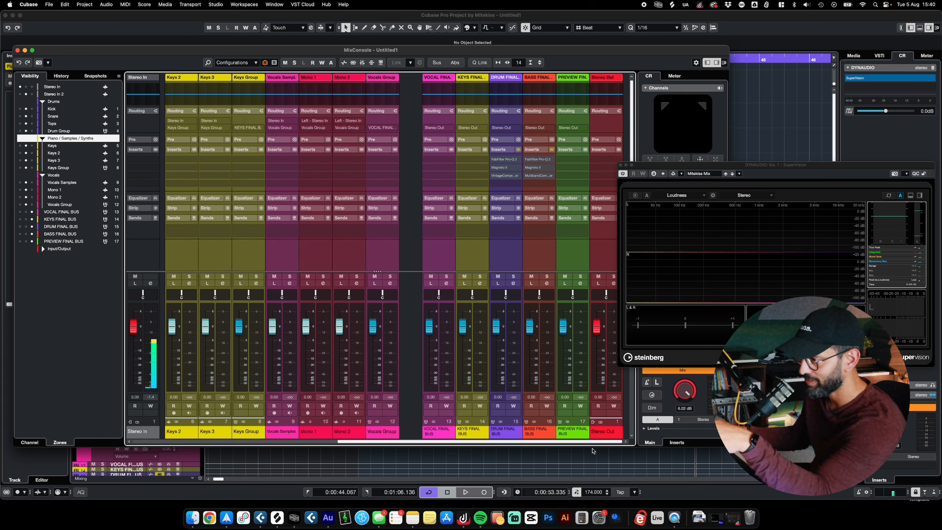
left_click_drag(519, 442, 297, 438)
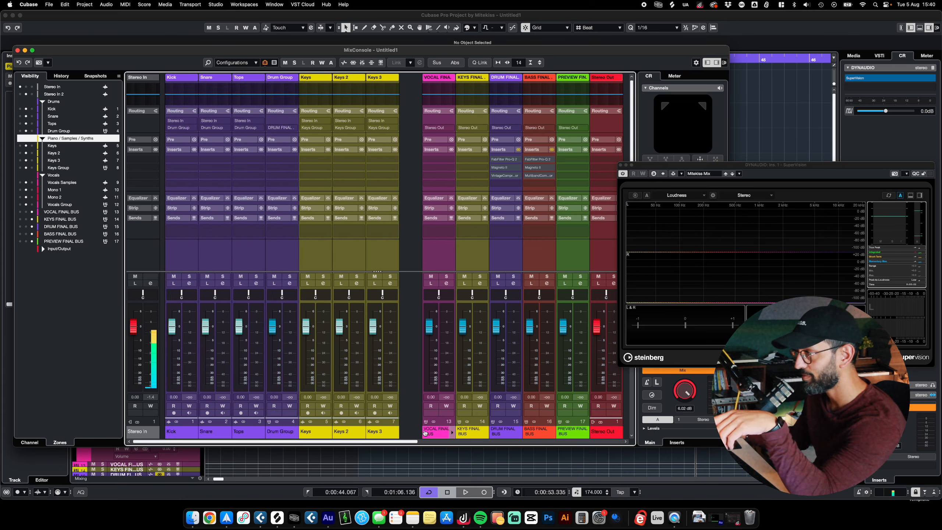
left_click_drag(395, 443, 601, 443)
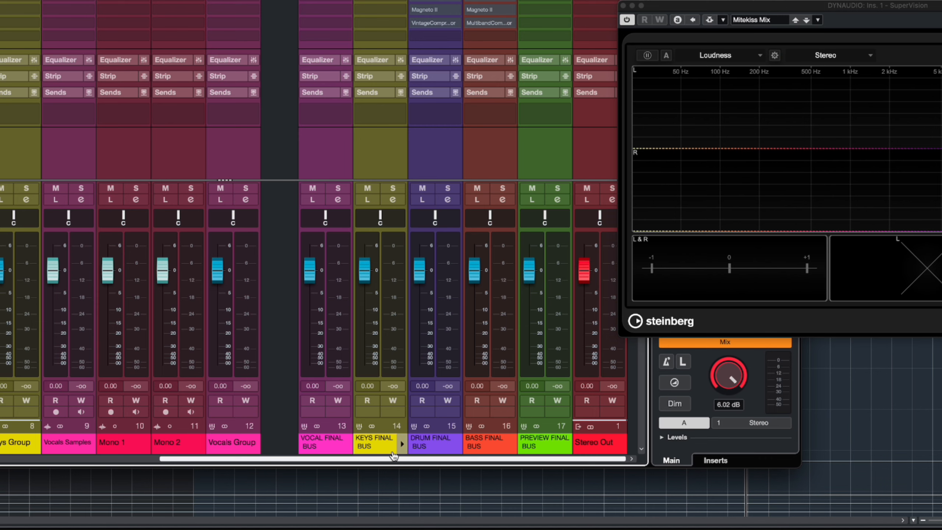
left_click(471, 435)
left_click(322, 446)
left_click(443, 449)
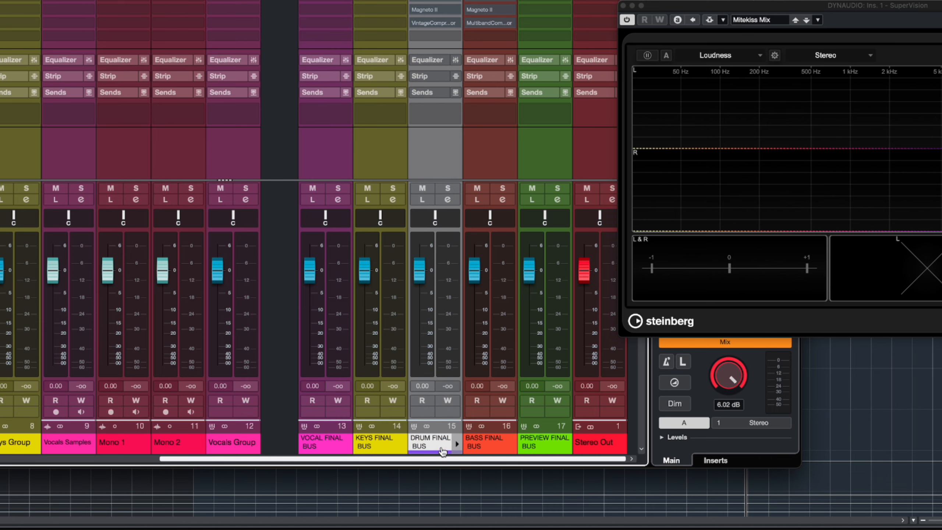
- Widen the MixConsole to fit every channel and inspect the Keys Group, DRUM FINAL BUS and PREVIEW FINAL BUS
left_click_drag(802, 465, 912, 493)
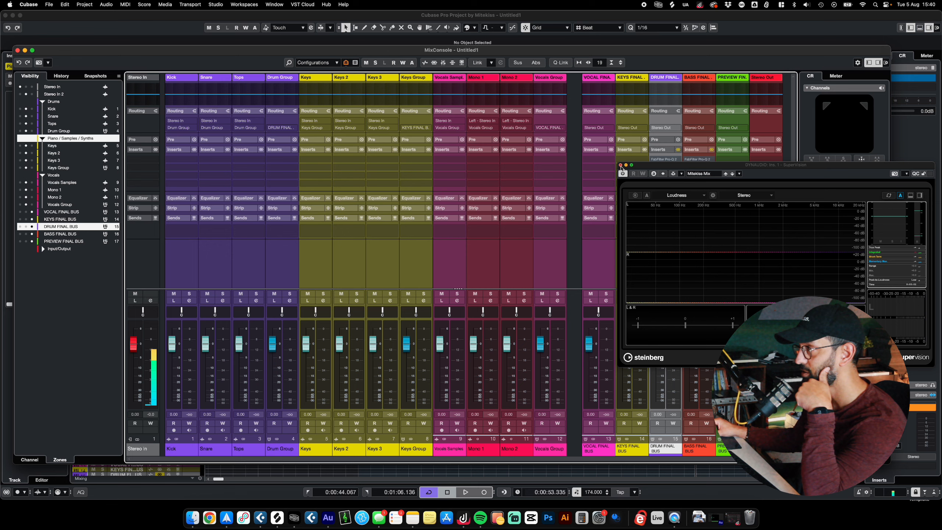
left_click(629, 6)
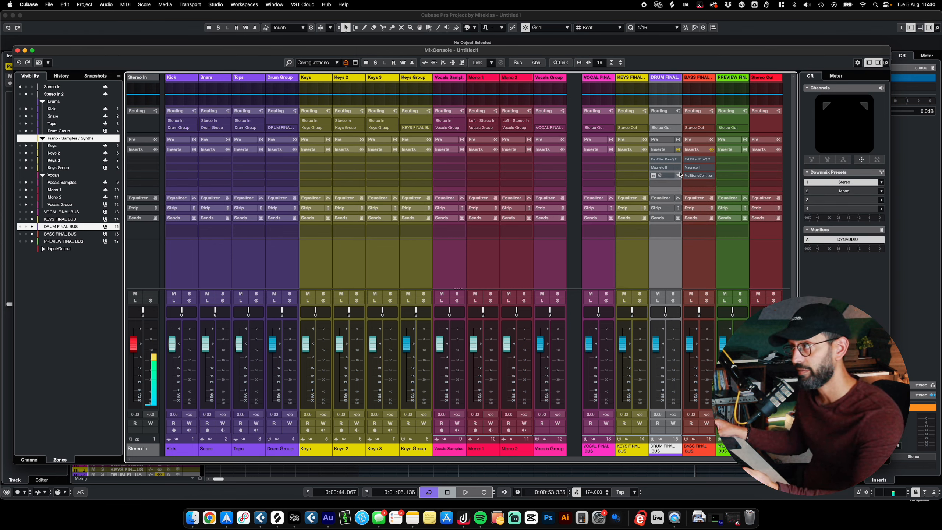
left_click(418, 448)
left_click(667, 450)
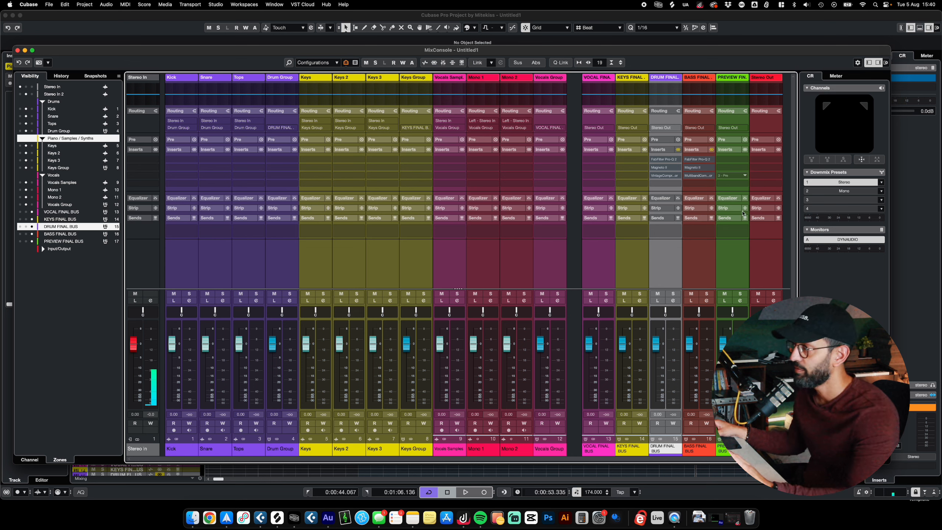
left_click(725, 453)
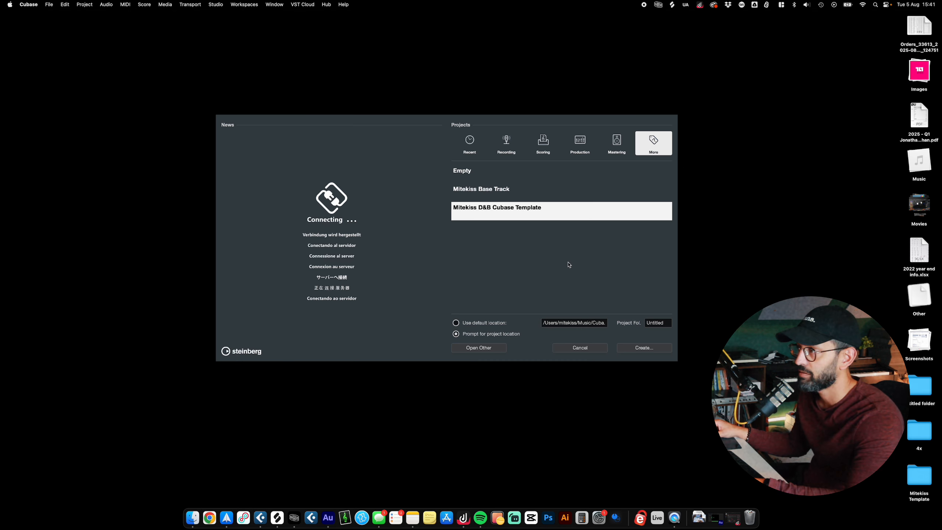
- Create a new project without tracks, using the Template folder as its location
left_click(516, 182)
double_click(516, 183)
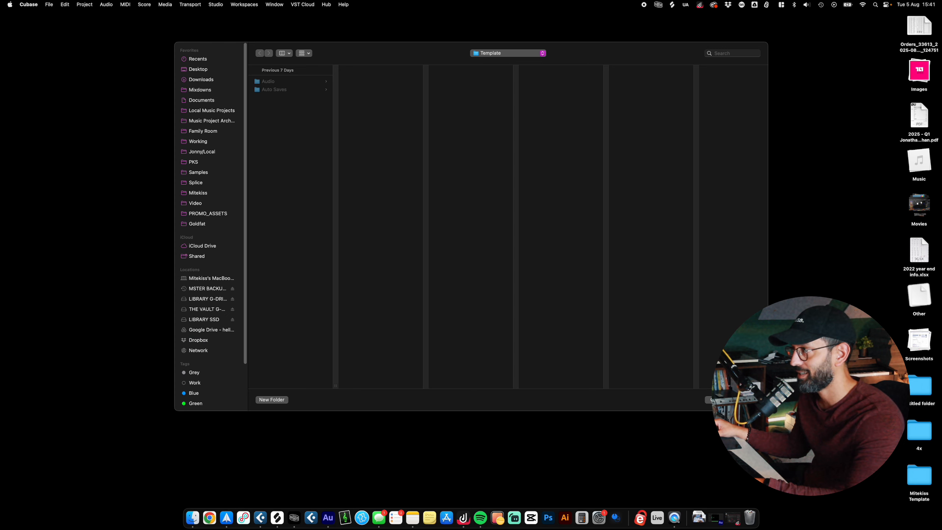
left_click(748, 400)
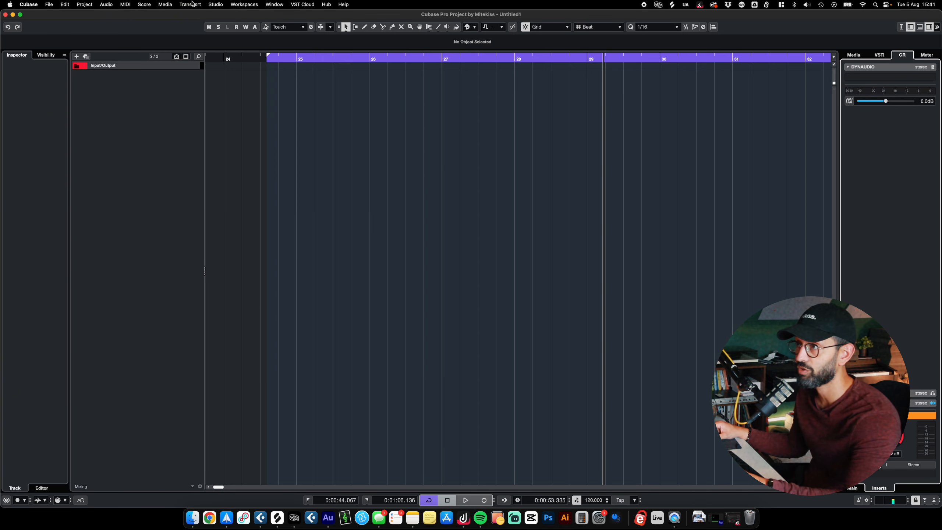
- Open the Control Room audio connections, check the enable state, and expand Phones and DYNAUDIO to view their device ports
left_click(215, 4)
left_click(222, 15)
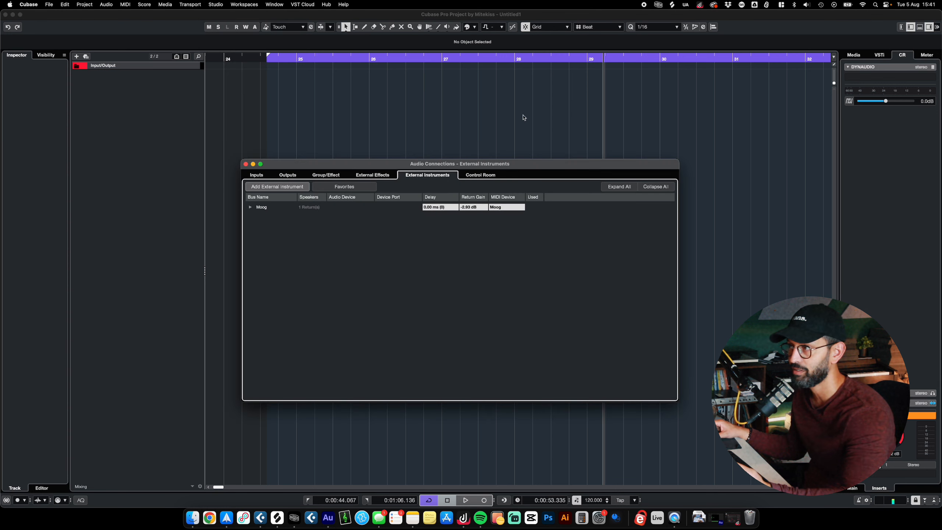
left_click(475, 177)
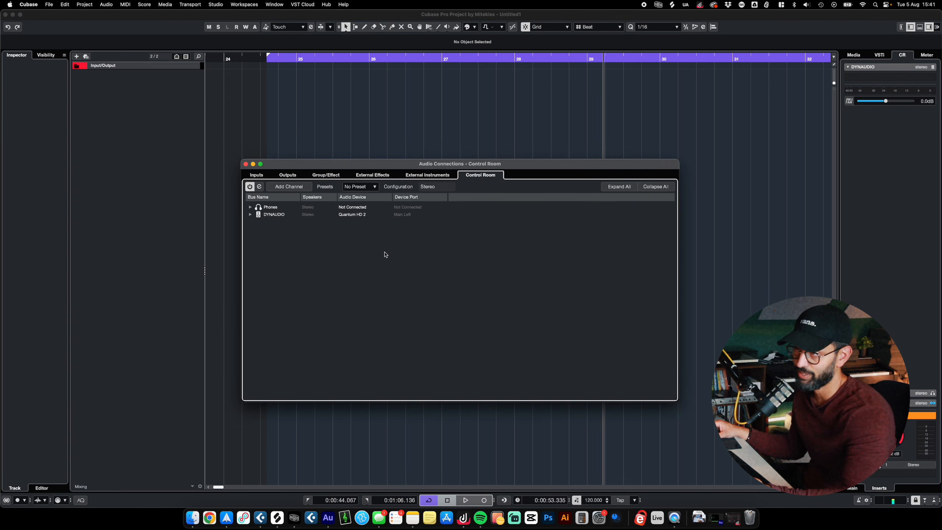
left_click(249, 187)
left_click(489, 170)
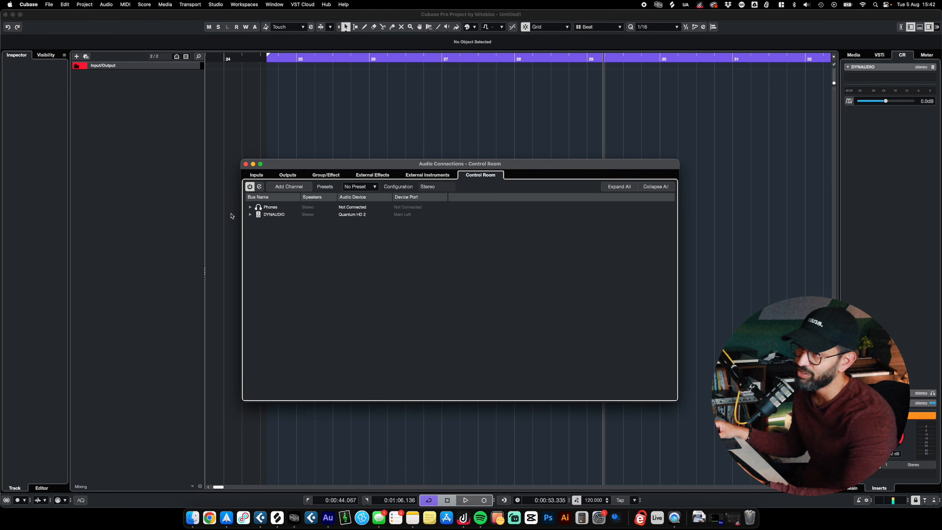
left_click(250, 214)
left_click(250, 207)
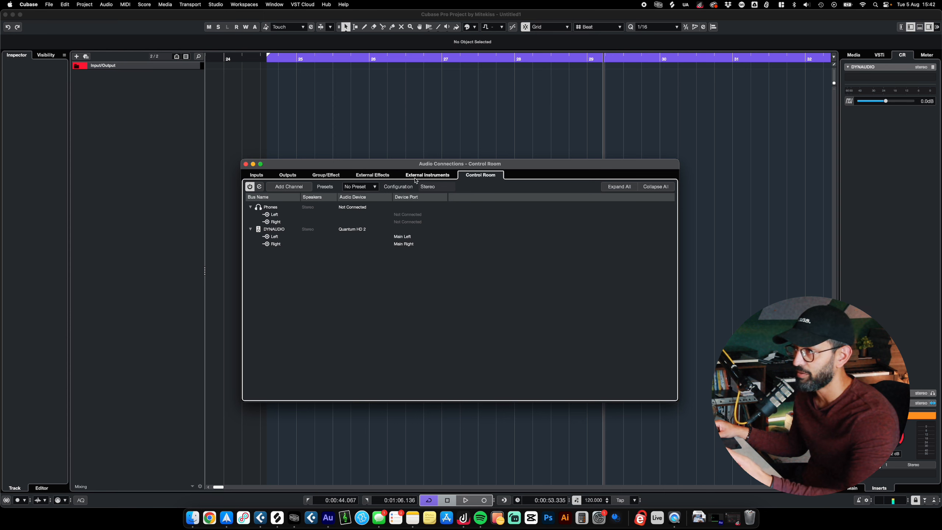
- Check the External Instruments and External Effects connections and put the Audio Connections window away
left_click(415, 178)
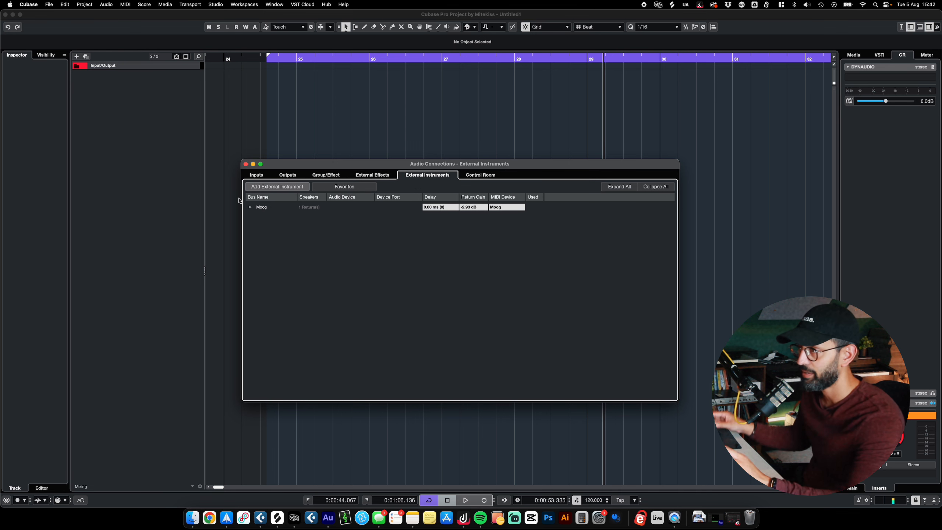
left_click(374, 175)
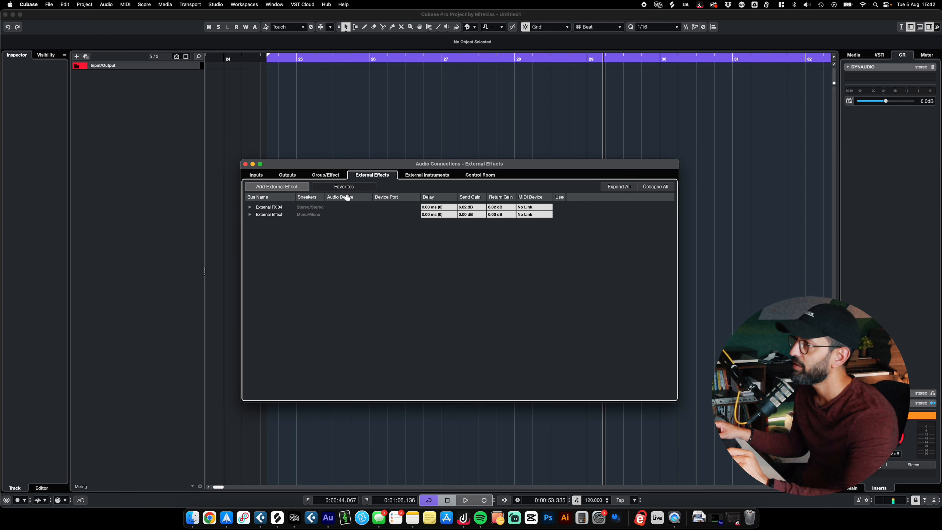
left_click(252, 164)
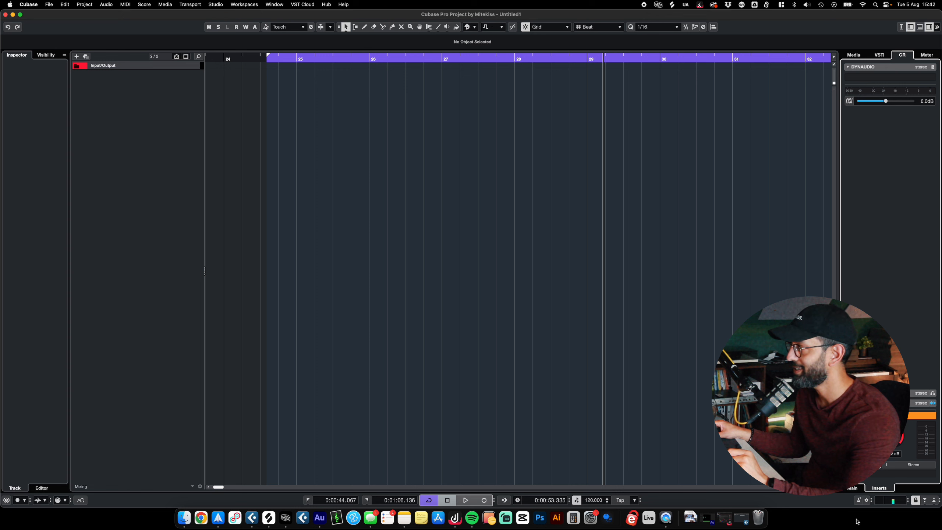
- Review the Control Room's Main and Inserts sections in the project window, ending on the DYNAUDIO inserts
left_click(930, 28)
left_click(930, 28)
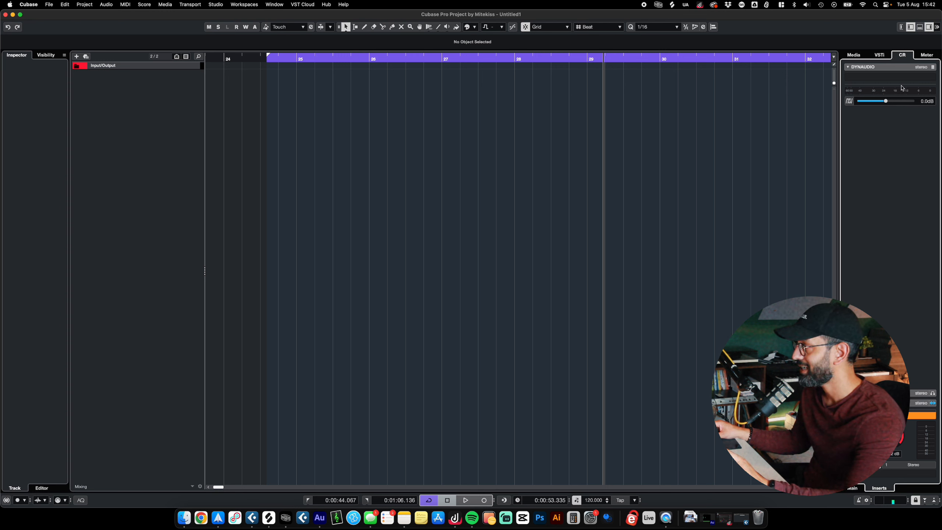
left_click(856, 489)
left_click(878, 488)
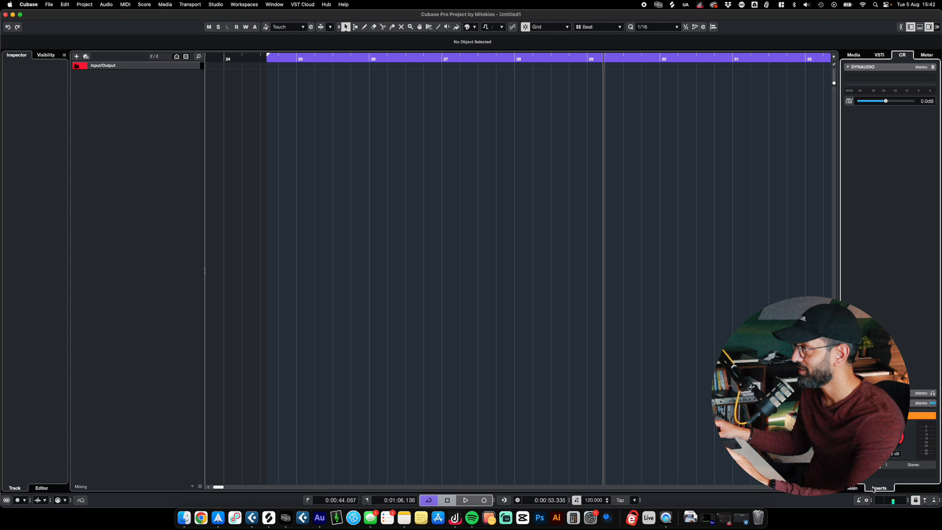
left_click(852, 489)
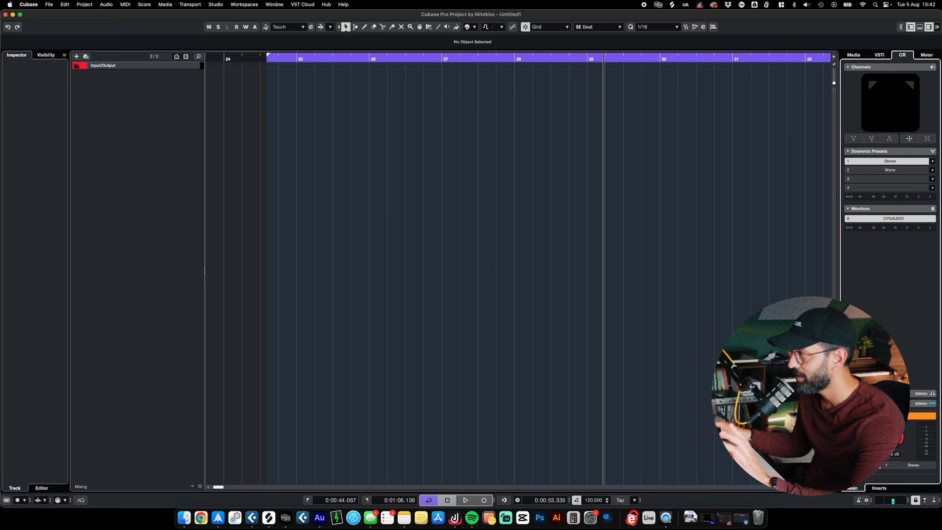
left_click(883, 488)
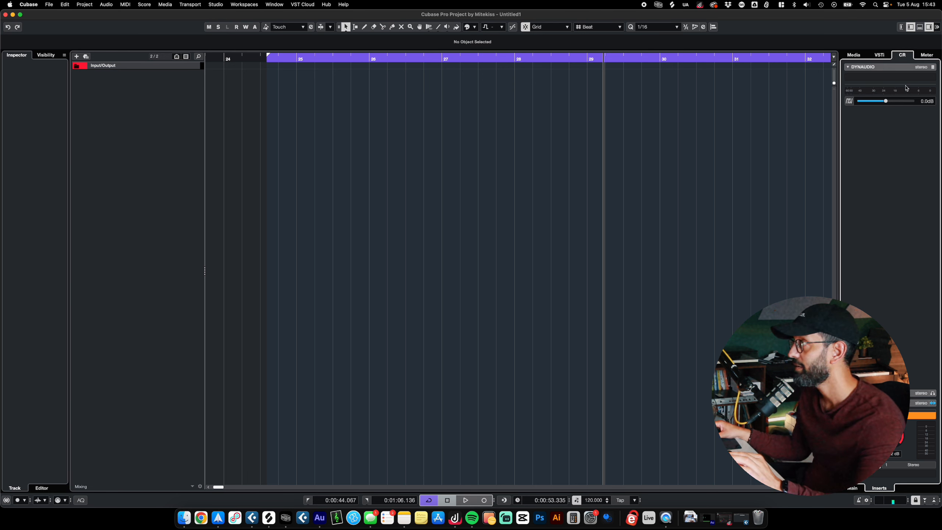
- Insert the SuperVision plug-in in the first DYNAUDIO monitor insert slot
left_click(905, 78)
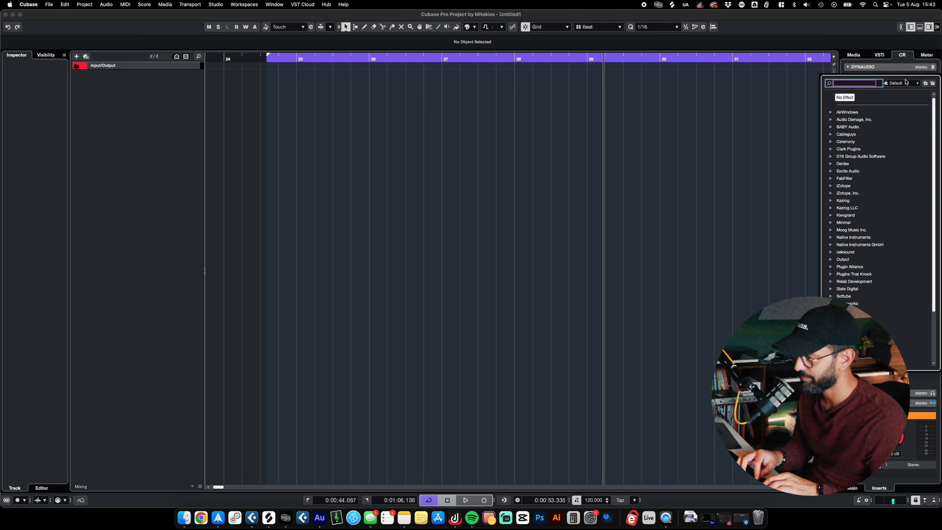
type("super")
key("Return")
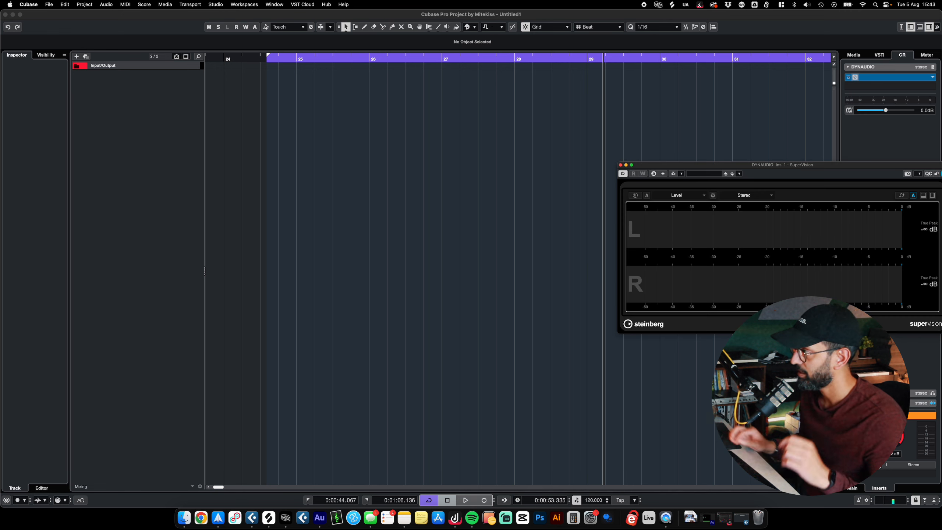
- Insert Sonarworks Reference 4 VST in the second DYNAUDIO monitor insert slot and close its plug-in window
left_click(887, 86)
type("sonar")
key("Escape")
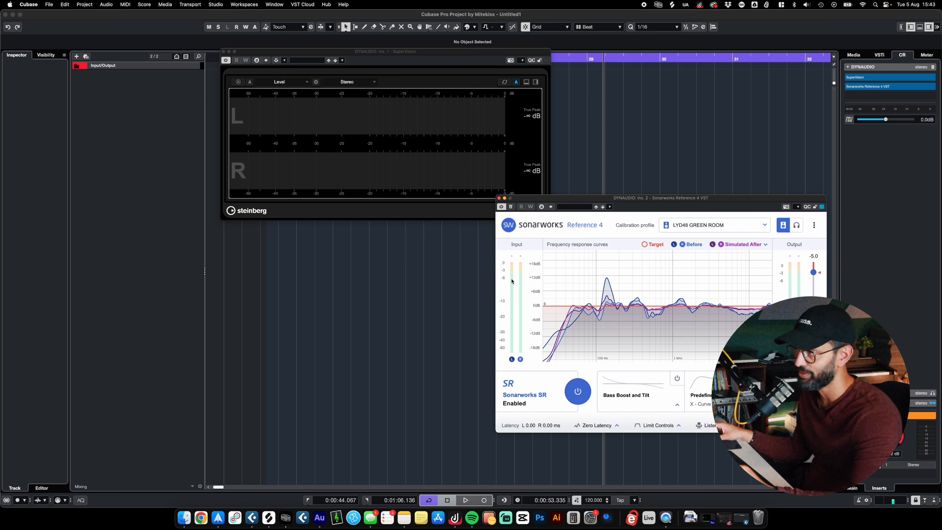
left_click(849, 87)
left_click(849, 88)
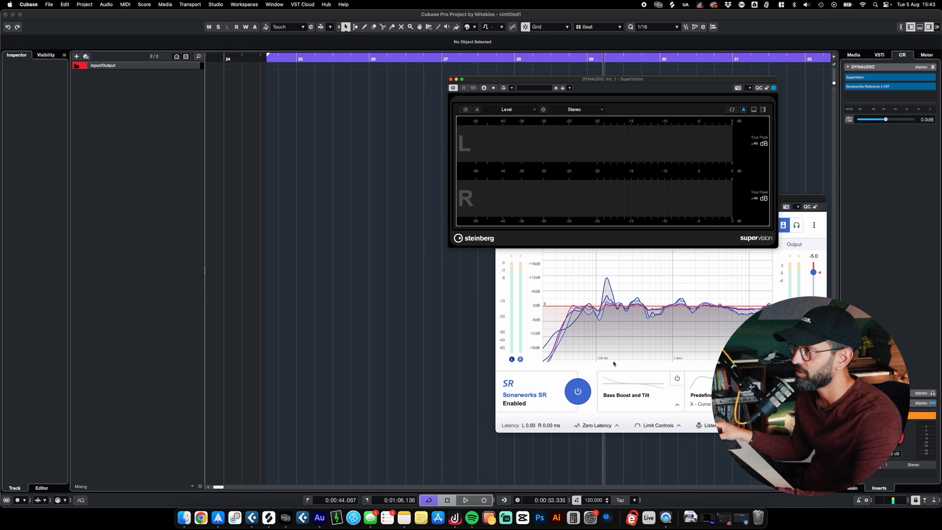
left_click(614, 363)
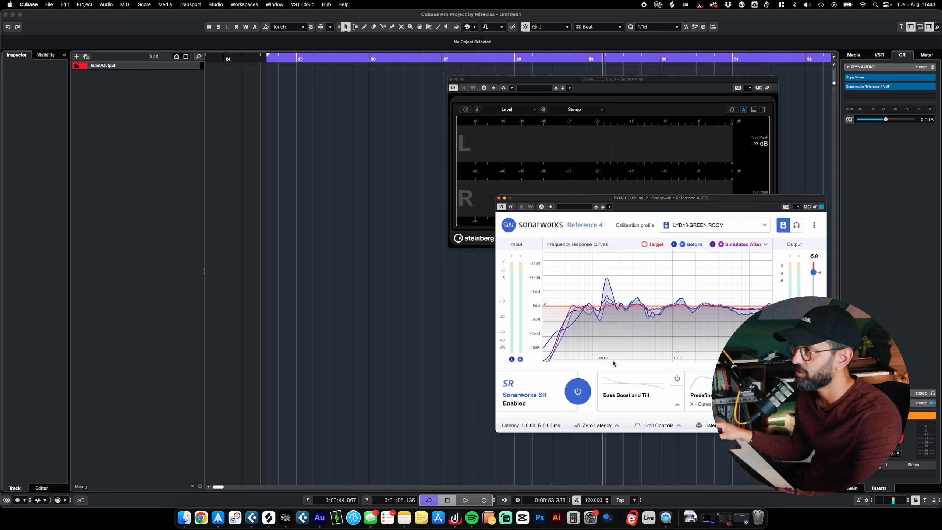
left_click(498, 198)
- Move the SuperVision window clear and load its "Music, Mixing, H" preset
left_click_drag(589, 81, 471, 122)
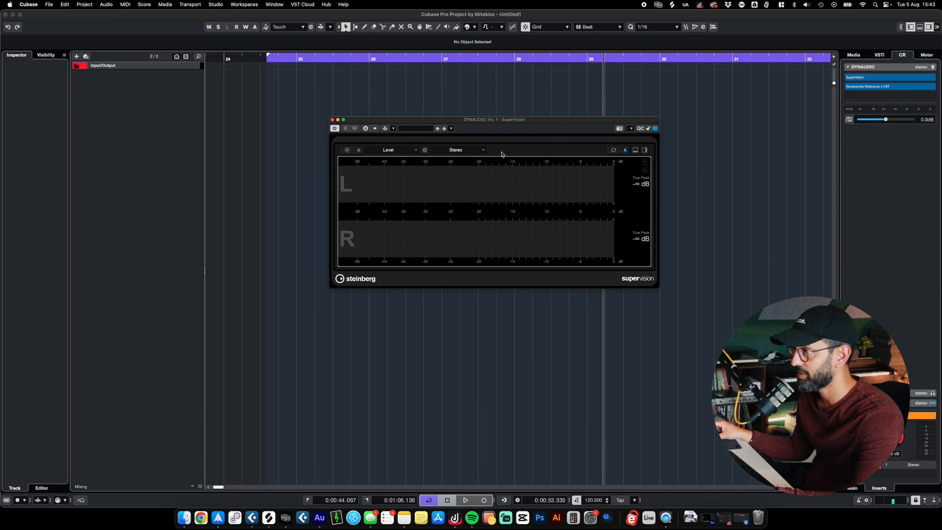
left_click(408, 128)
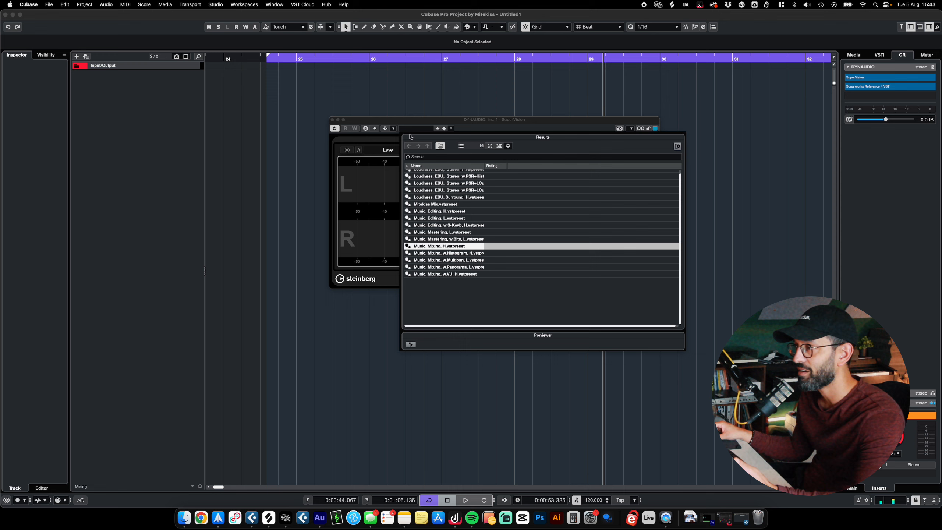
double_click(484, 248)
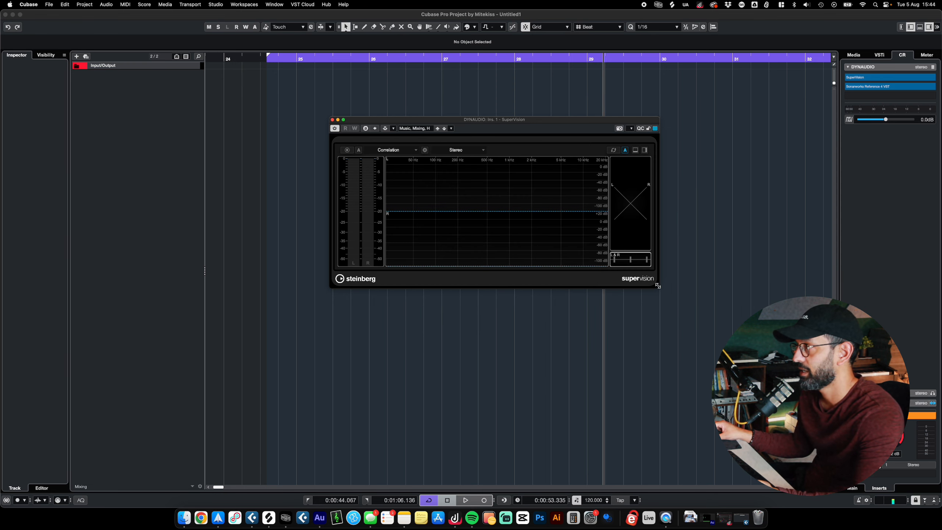
- Enlarge the SuperVision window and load its "Mitekiss Mix" preset
left_click_drag(656, 285, 857, 453)
left_click(417, 129)
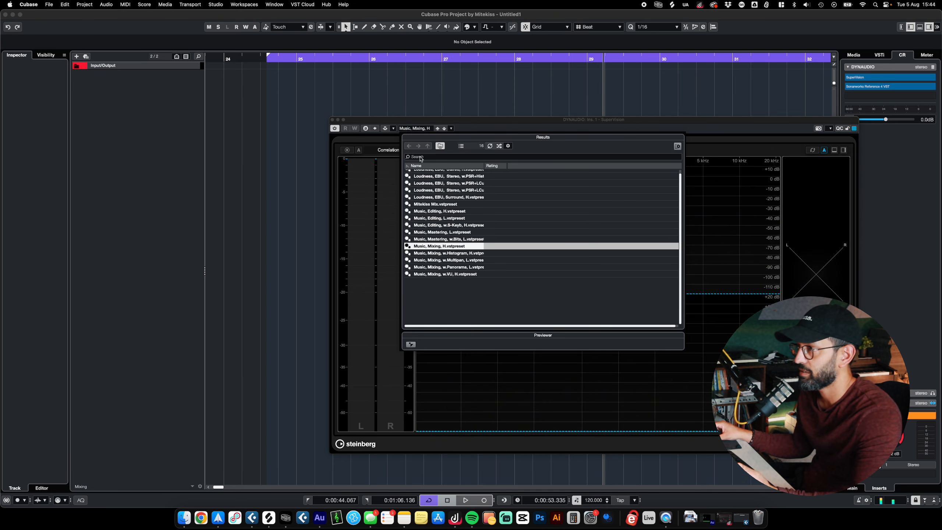
scroll(456, 229, "up", 1)
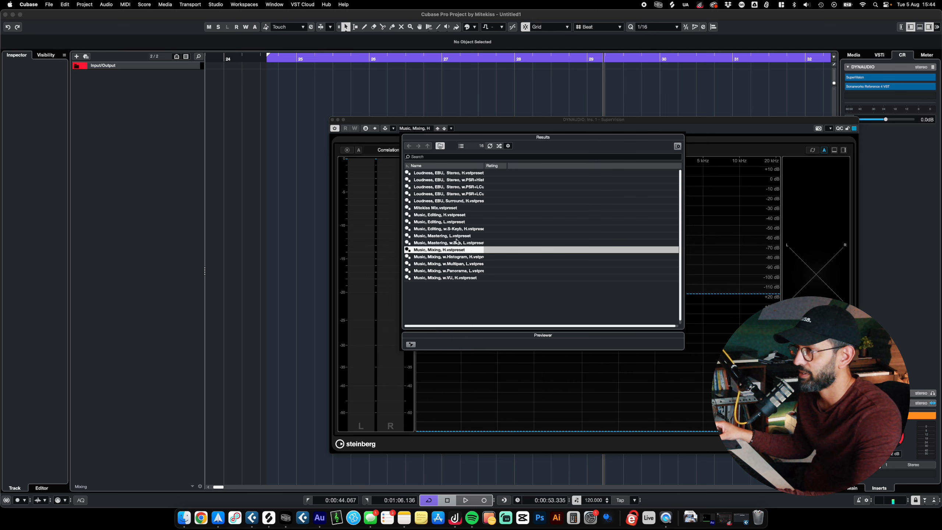
double_click(430, 208)
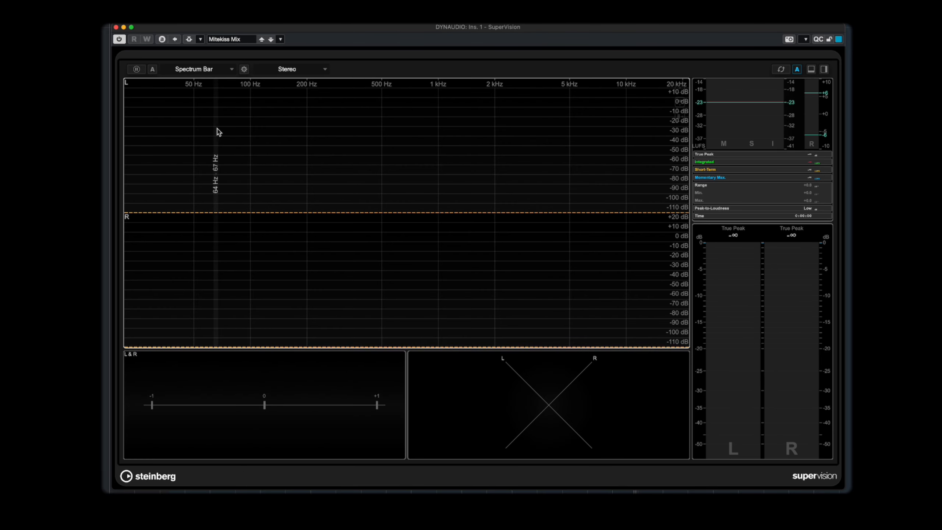
- Examine SuperVision's Correlation, Phasescope, Level and Loudness modules one by one and close the plug-in window
left_click(150, 372)
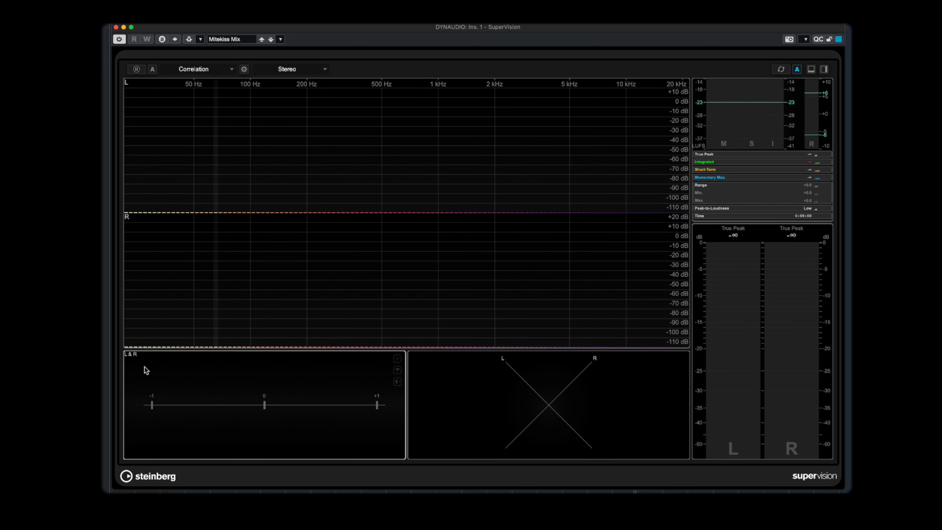
left_click(535, 386)
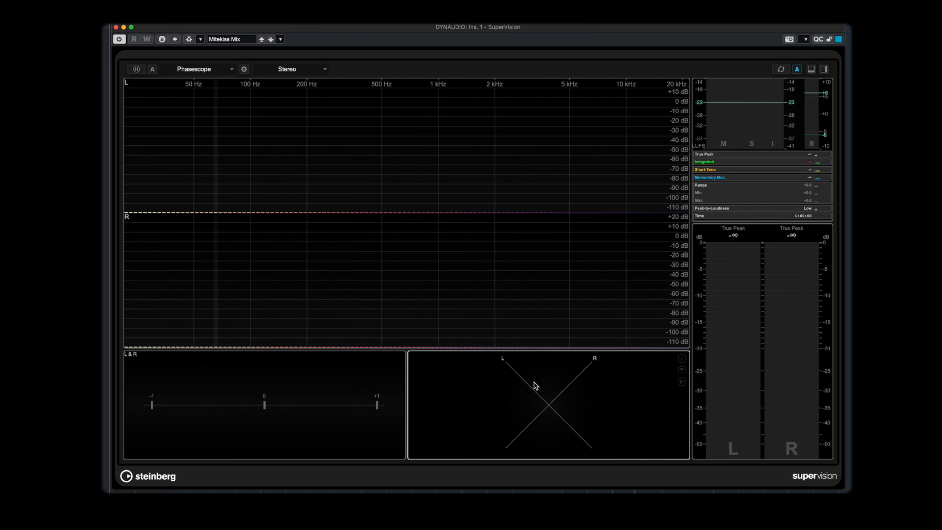
left_click(265, 378)
left_click(797, 327)
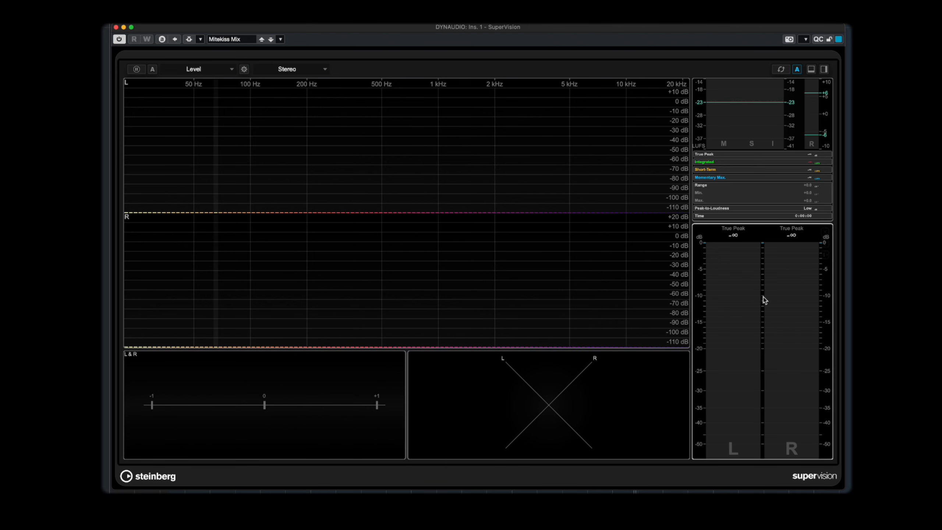
left_click(760, 119)
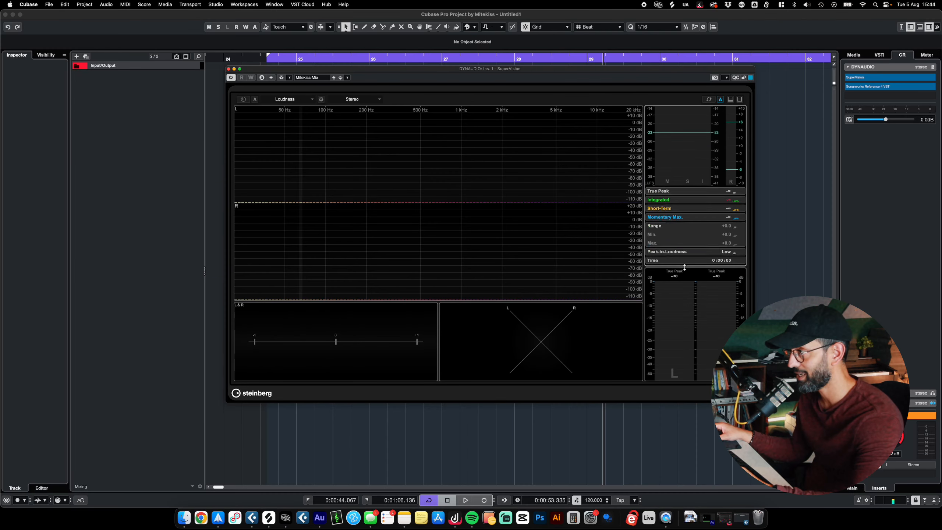
left_click_drag(684, 267, 685, 262)
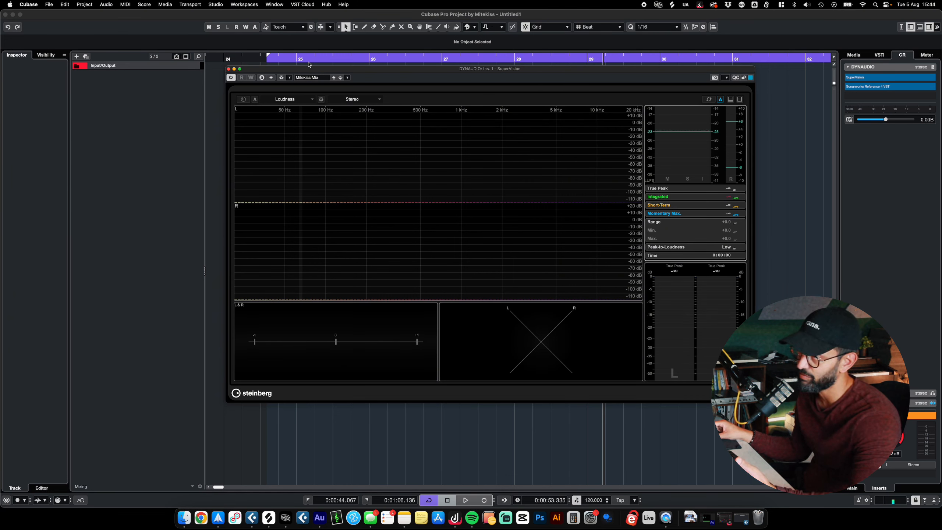
left_click(229, 69)
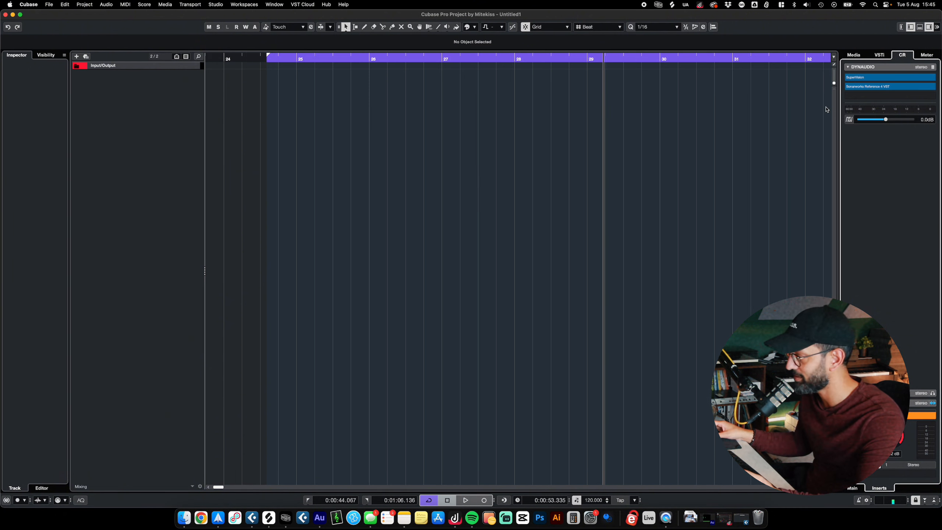
- Set the project tempo to 174 BPM
key("F3")
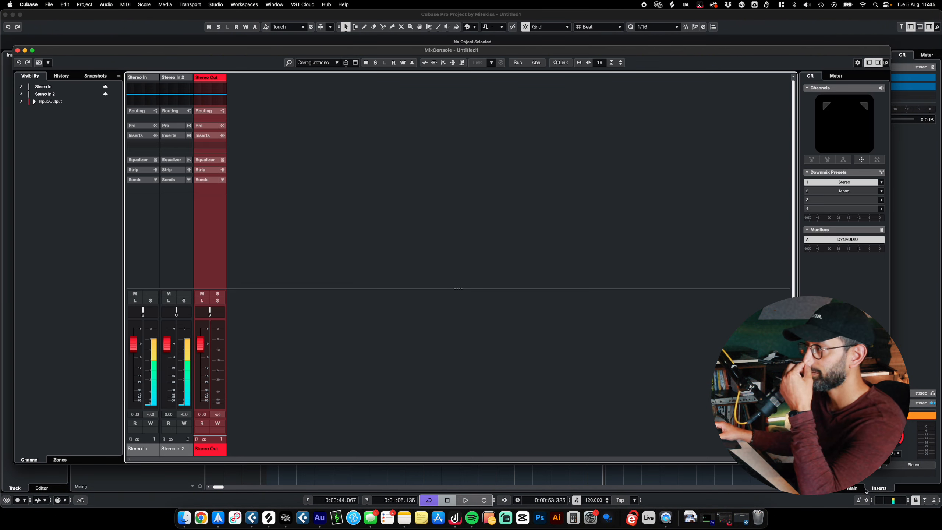
left_click(601, 497)
type("174")
key("Return")
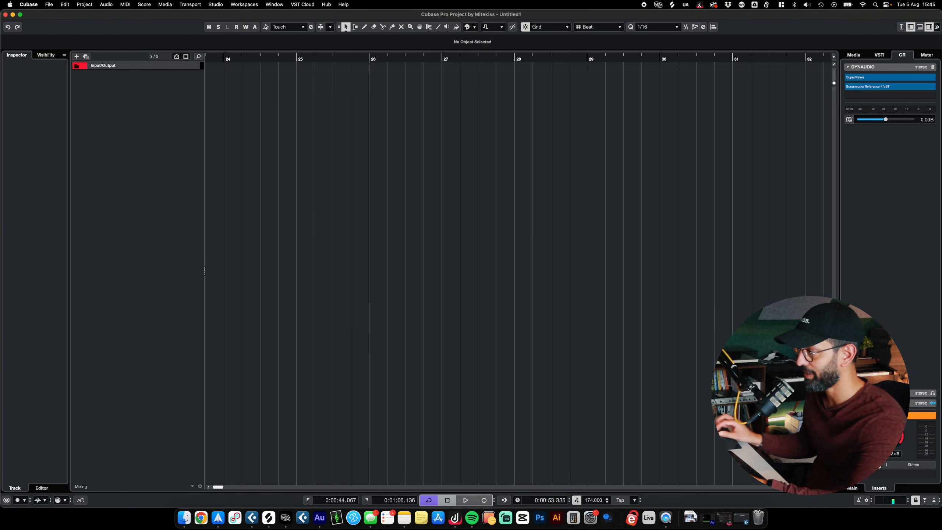
- Set the cycle range between the locators to bars 1 to 9 at the project start
left_click_drag(312, 61, 228, 93)
left_click_drag(242, 55, 304, 57)
scroll(244, 107, "up", 10)
scroll(243, 107, "down", 5)
scroll(443, 156, "left", 1)
scroll(442, 157, "left", 1)
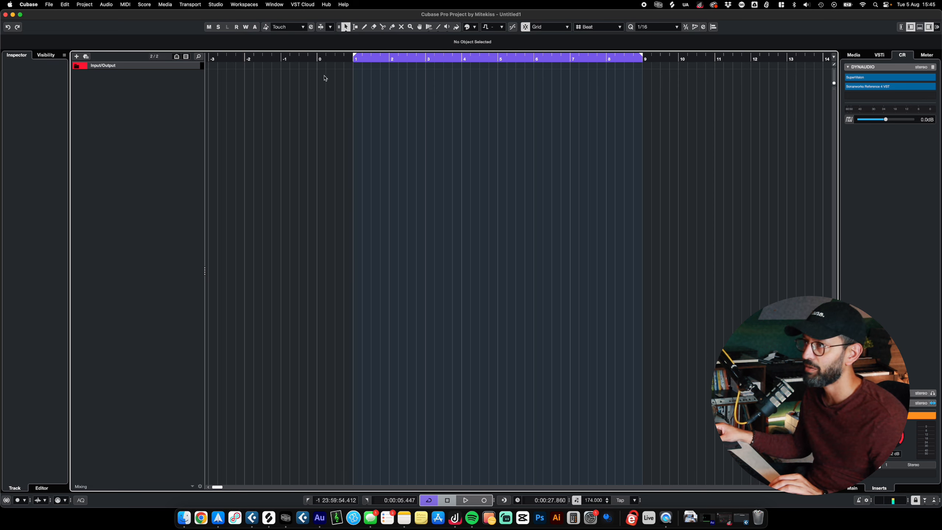
- Review the Project Setup settings and the ruler's count-in bars before bar 1
left_click(210, 61)
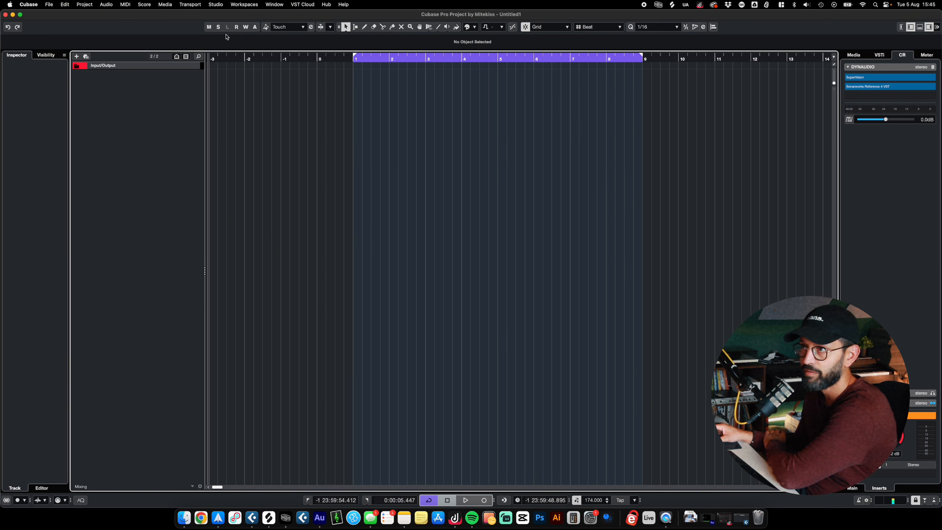
left_click(85, 4)
left_click(106, 224)
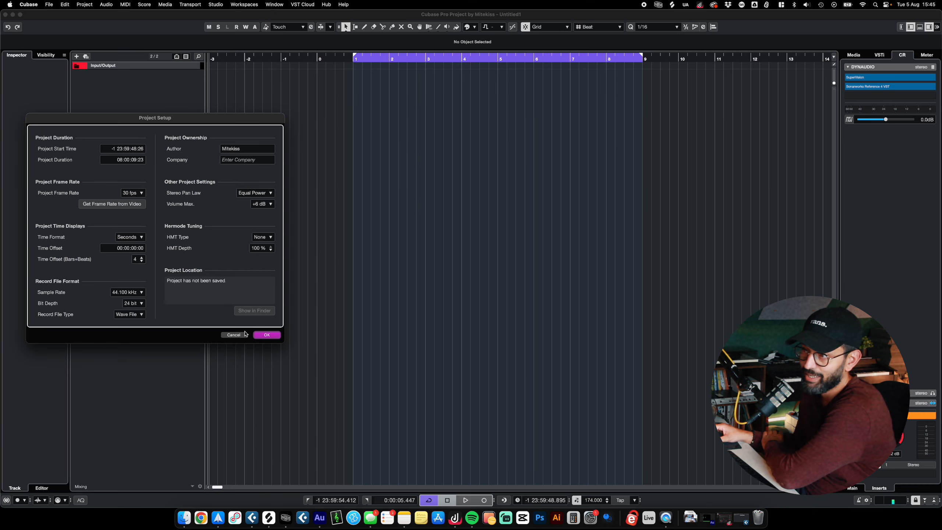
left_click(387, 432)
left_click(352, 57)
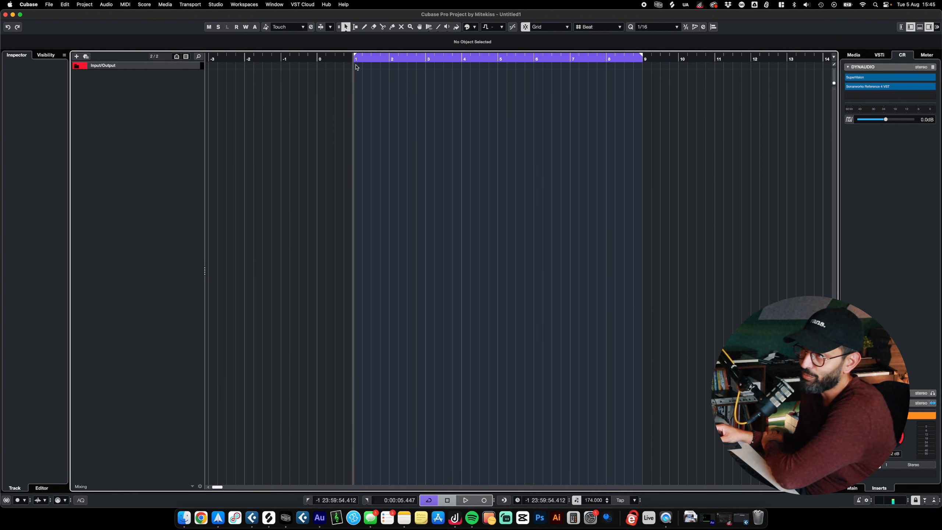
left_click_drag(214, 59, 296, 120)
- Open the MixConsole with its channel list shown and narrowed, and assign the Stereo In channel to the left mixer zone
key("F3")
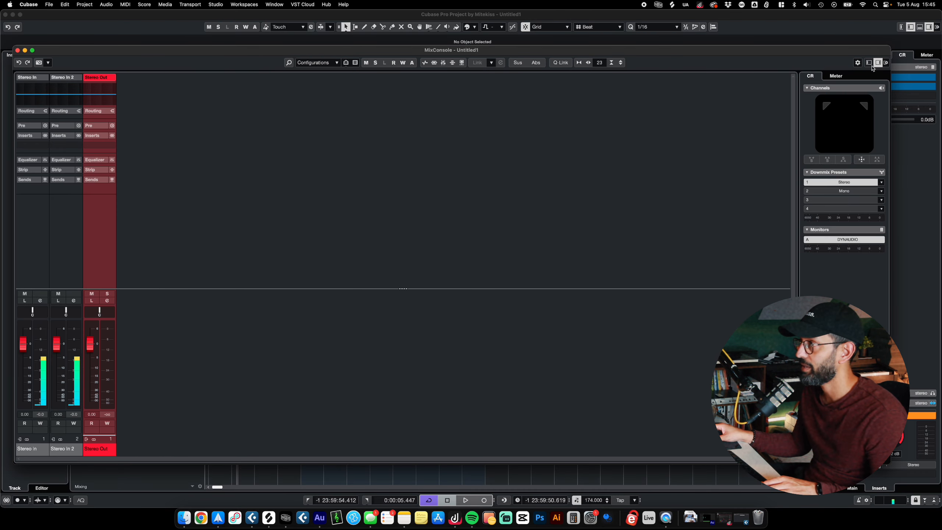
left_click(870, 63)
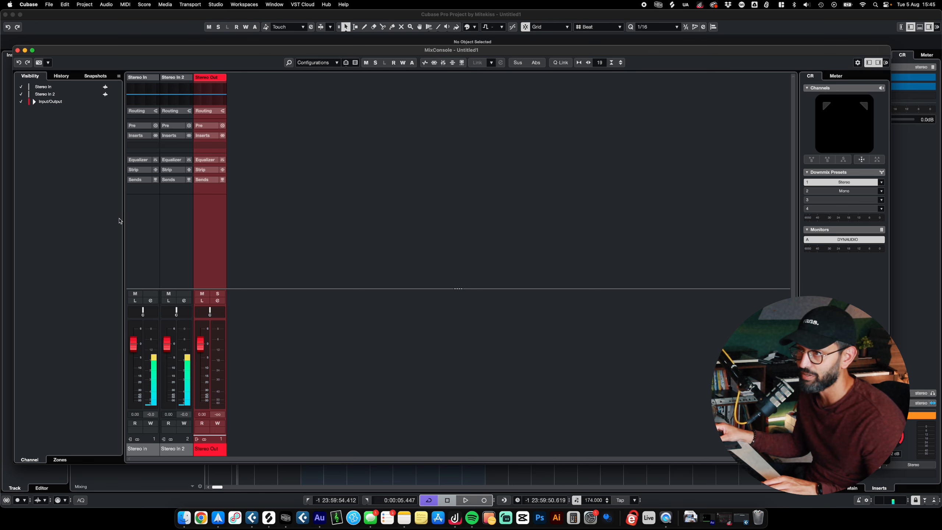
left_click_drag(124, 219, 88, 219)
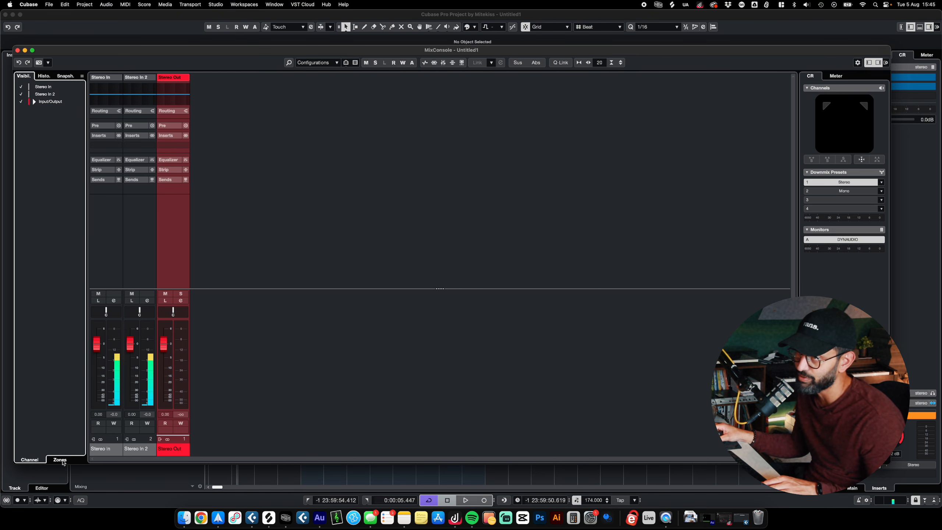
left_click_drag(168, 51, 196, 58)
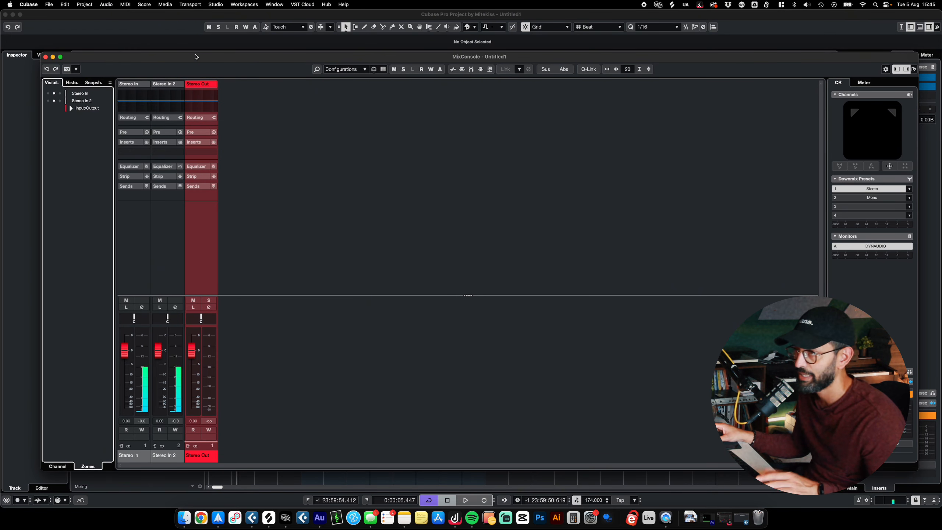
left_click(47, 95)
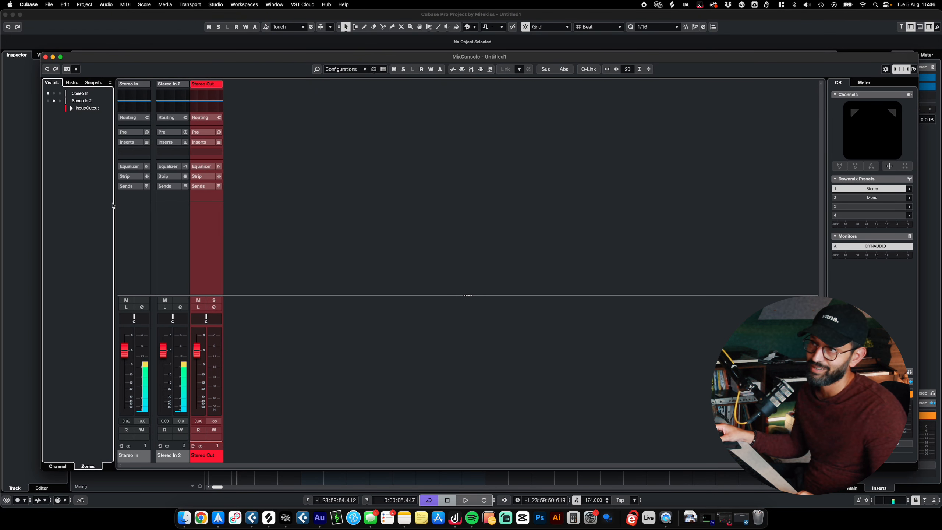
- Add one stereo group track named PRE FINAL MIX BUS, routed to Stereo Out and created outside a folder
right_click(301, 377)
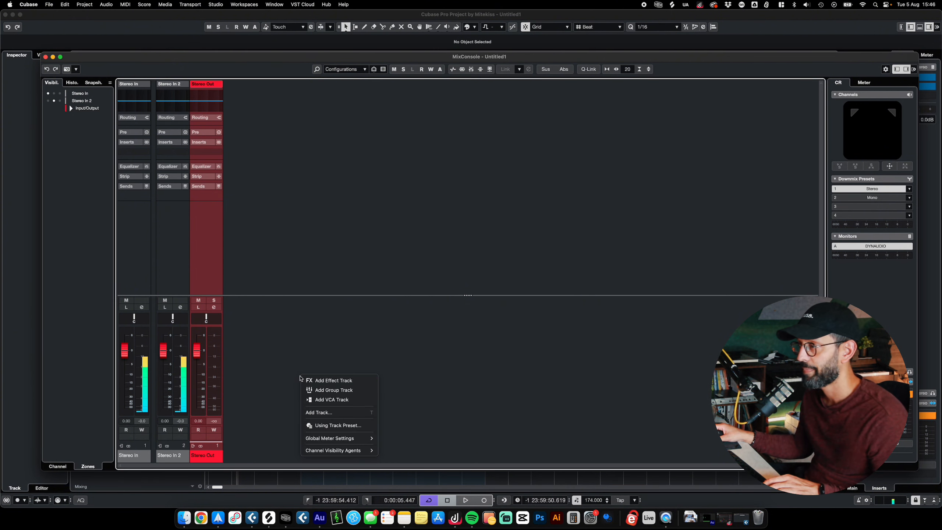
left_click(340, 390)
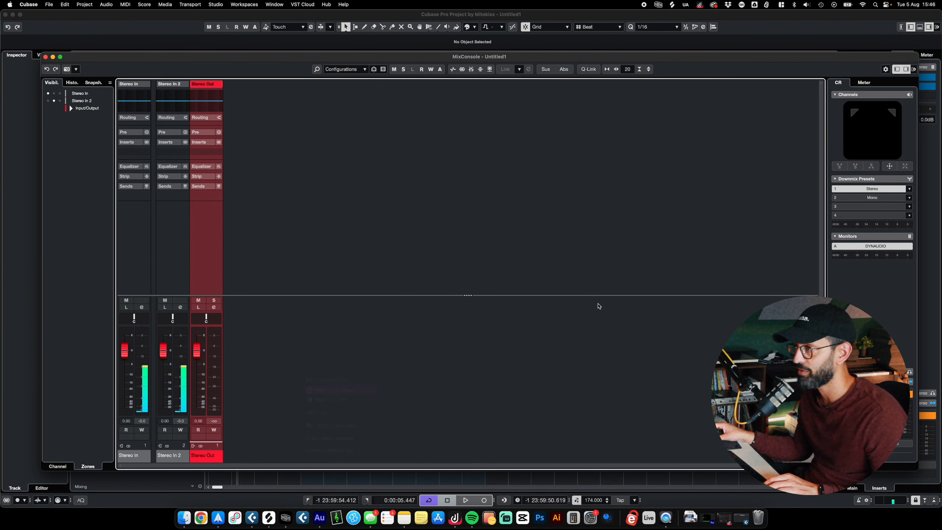
key("Caps_Lock")
type("PRE MASRER")
key("BackSpace")
key("BackSpace")
key("BackSpace")
key("BackSpace")
key("BackSpace")
type("IZ")
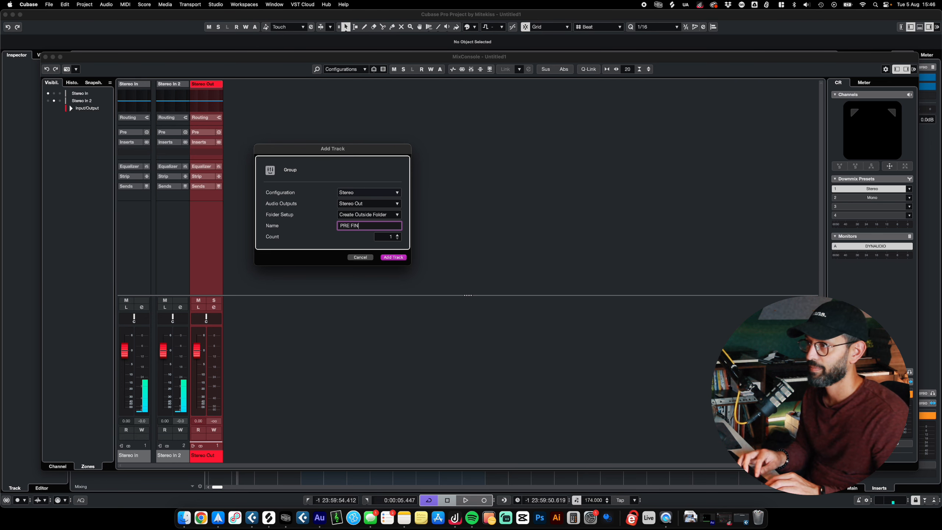
type("IX BUS")
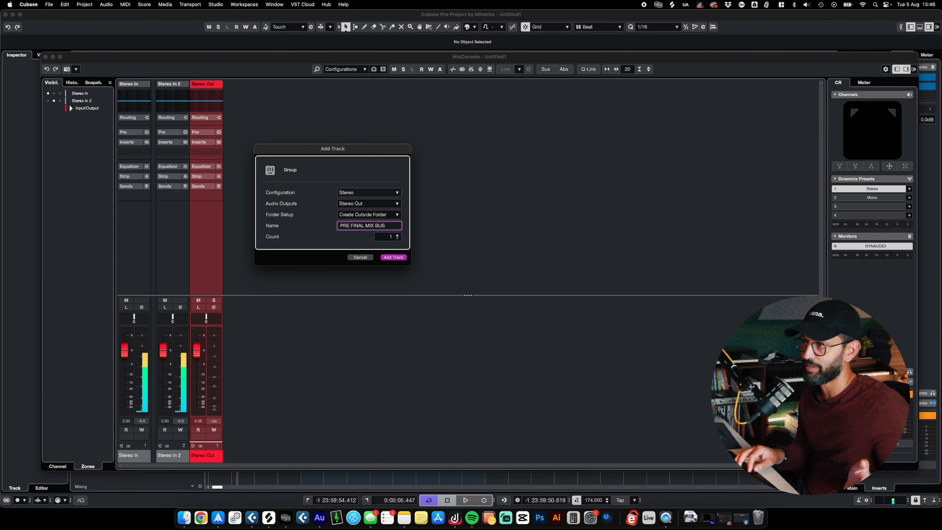
key("Return")
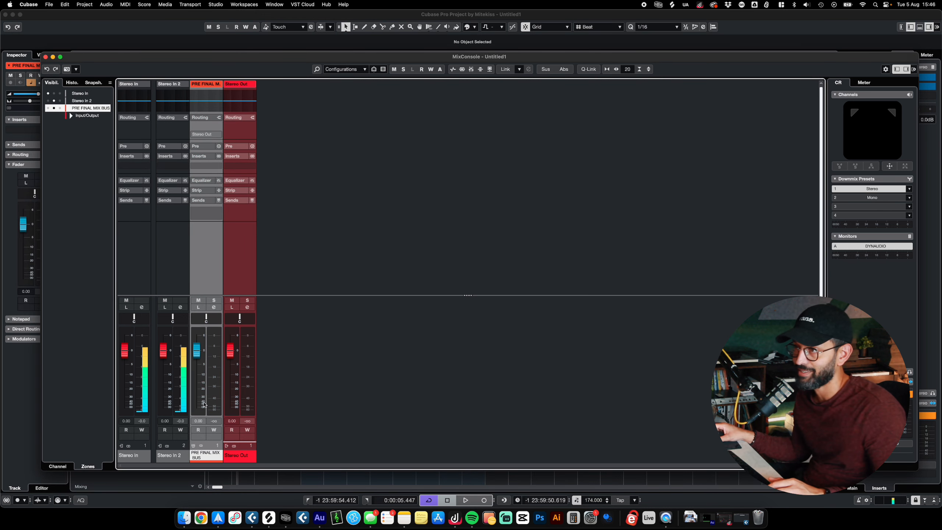
- Assign the PRE FINAL MIX BUS and Stereo Out channels to the right mixer zone
left_click(60, 108)
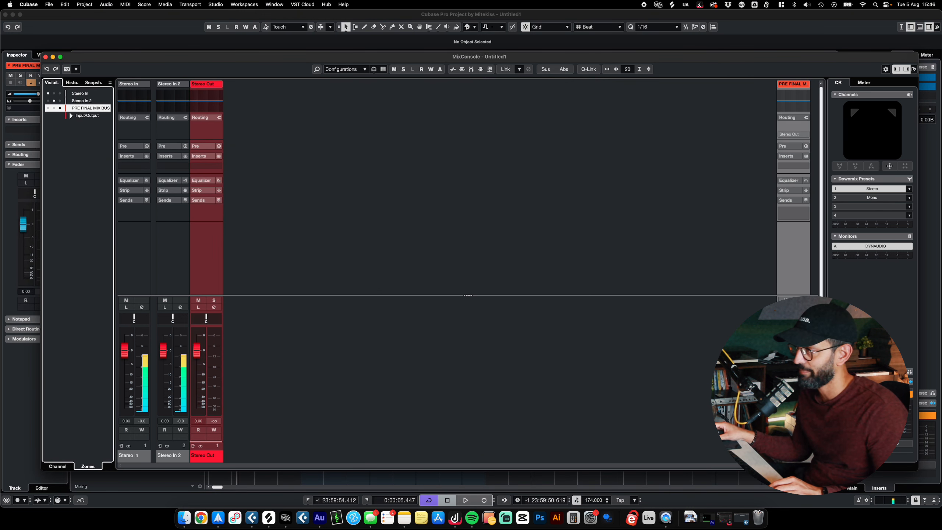
left_click(72, 117)
left_click(60, 123)
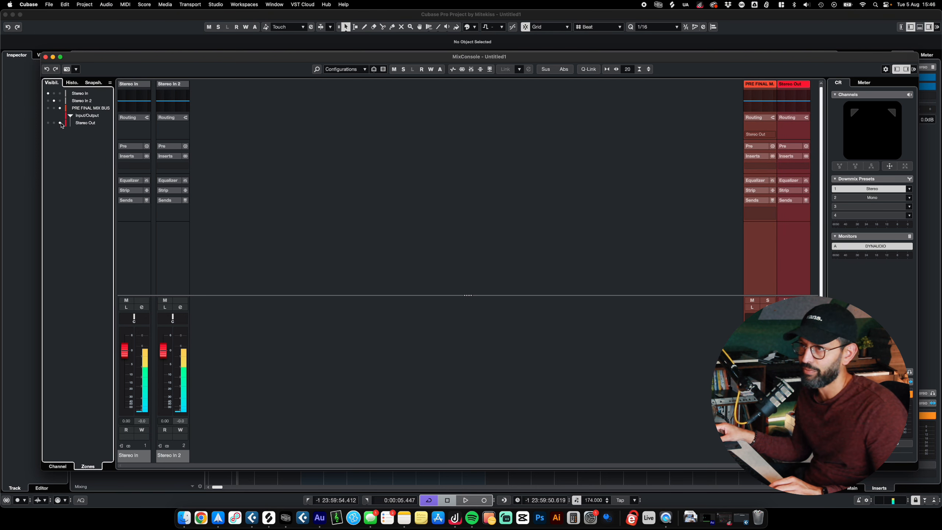
- Recolor the PRE FINAL MIX BUS channel green
left_click(760, 455)
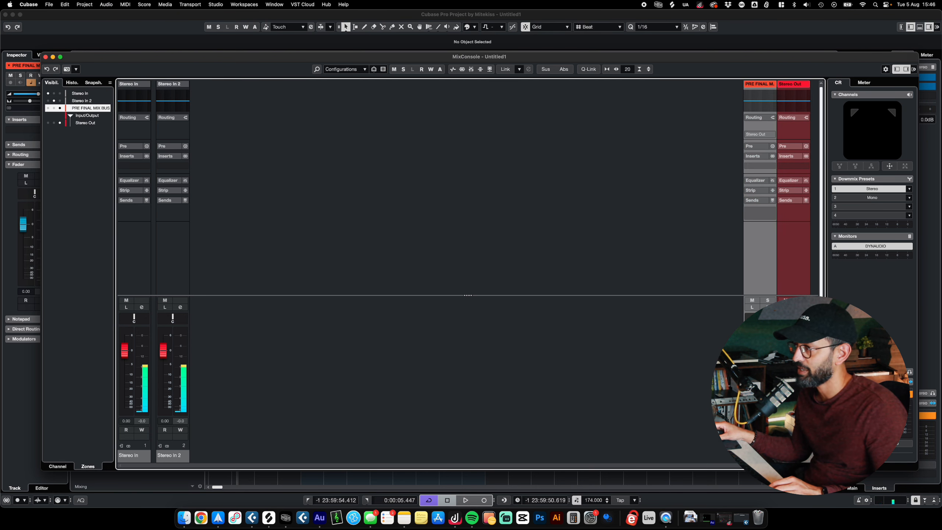
left_click(773, 459)
left_click(824, 458)
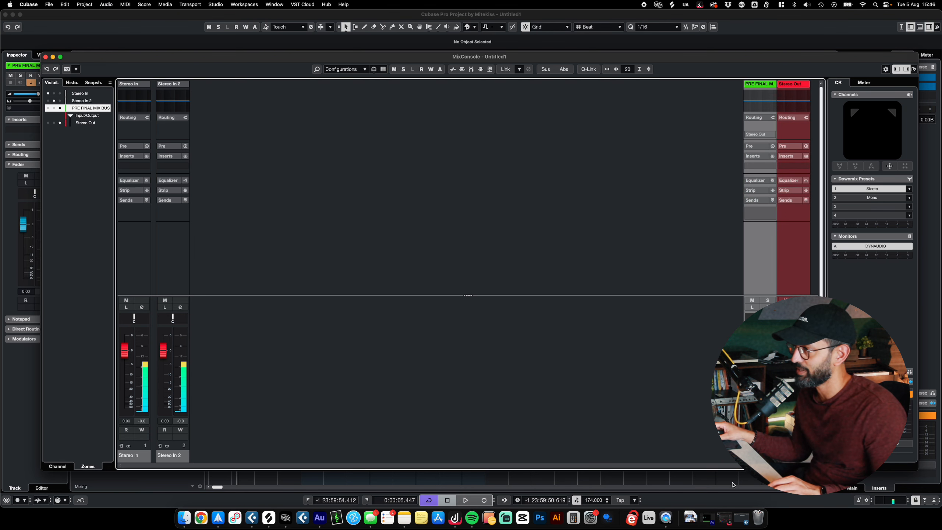
left_click(792, 455)
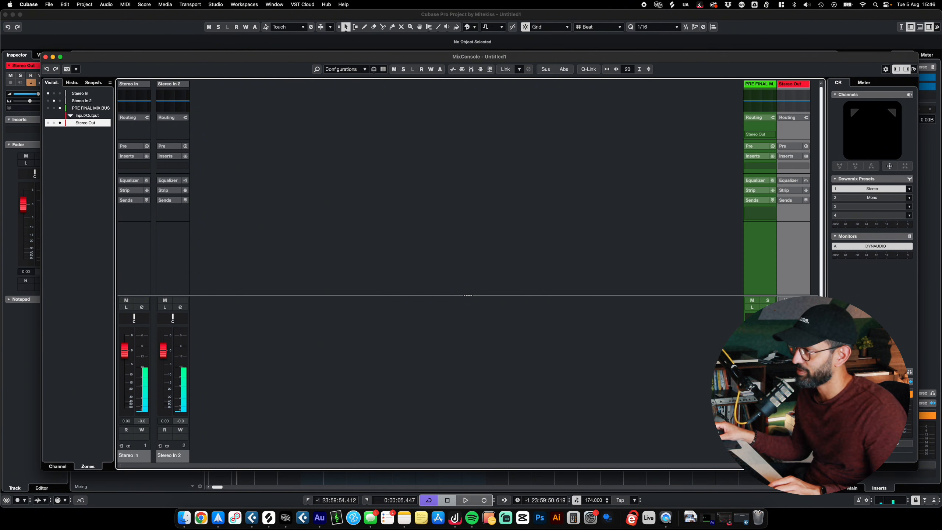
left_click(769, 126)
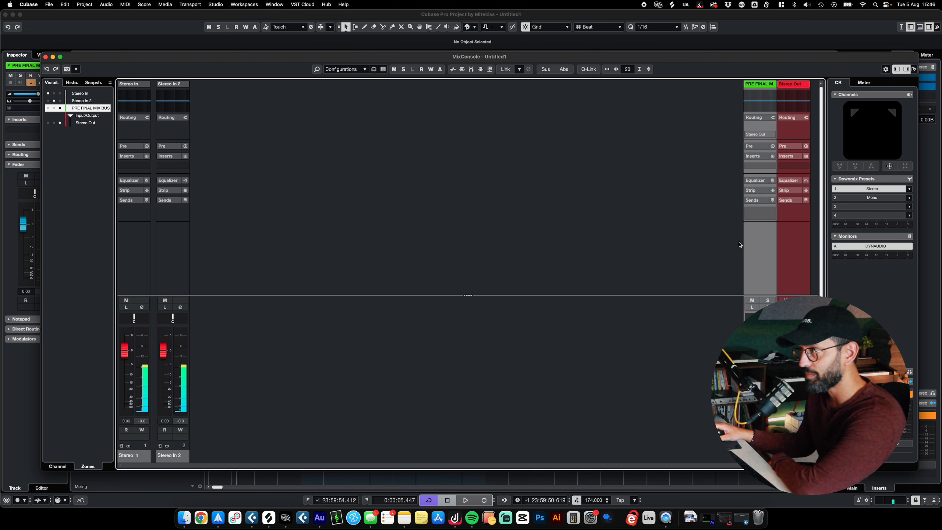
- Add four unnamed stereo group tracks outside a folder, all routed to Stereo Out
right_click(517, 380)
left_click(541, 404)
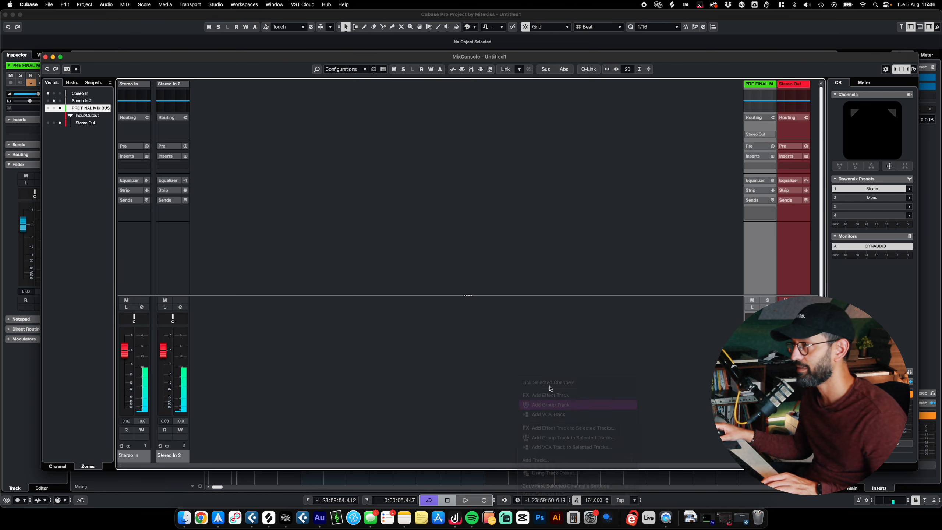
left_click(400, 237)
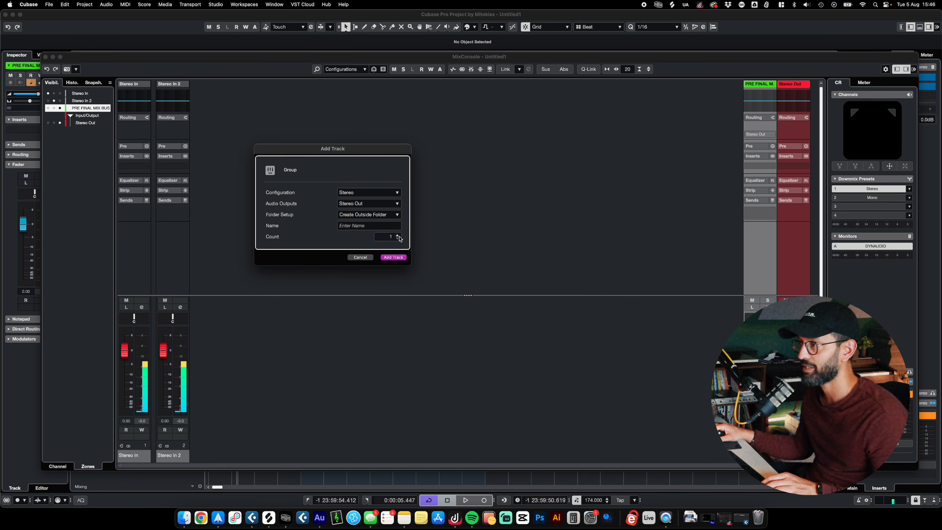
left_click(393, 257)
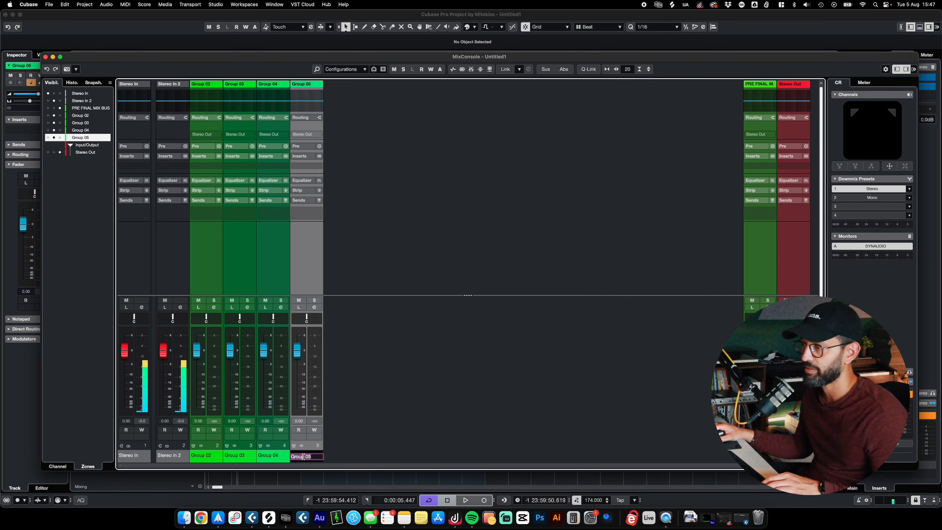
- Rename the Group 05 channel as DRUM FINAL BUS and the Group 04 channel as BASS FINAL BUS
type("DRUM F")
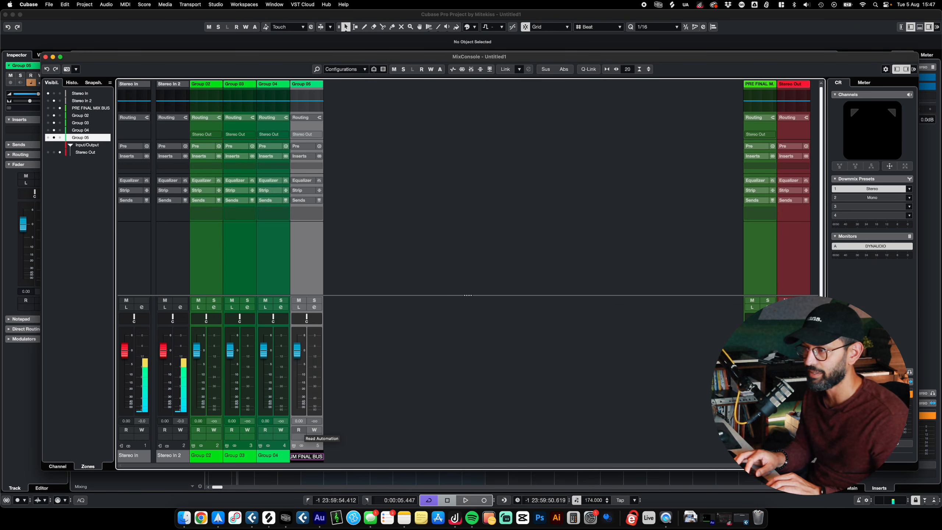
type("INAL BUS")
key("Return")
double_click(269, 455)
type("BASS FINAL BUS")
key("Return")
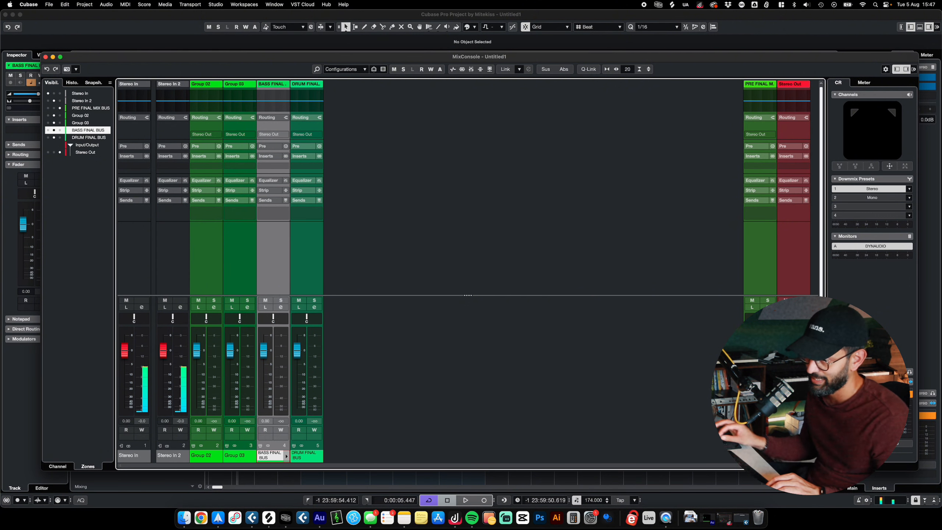
- Rename the Group 03 channel as VOCAL FINAL BUS and recolor it yellow
double_click(241, 456)
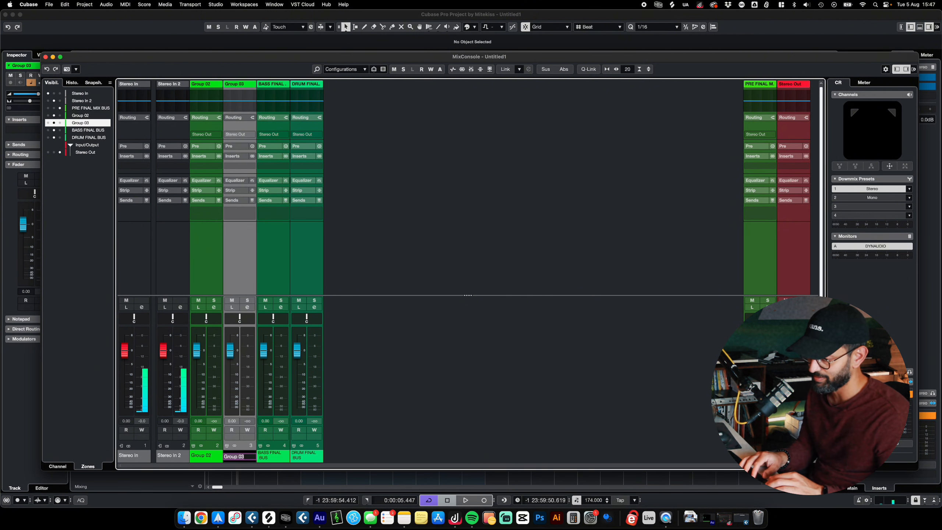
type("VOCAL FINAL BUS")
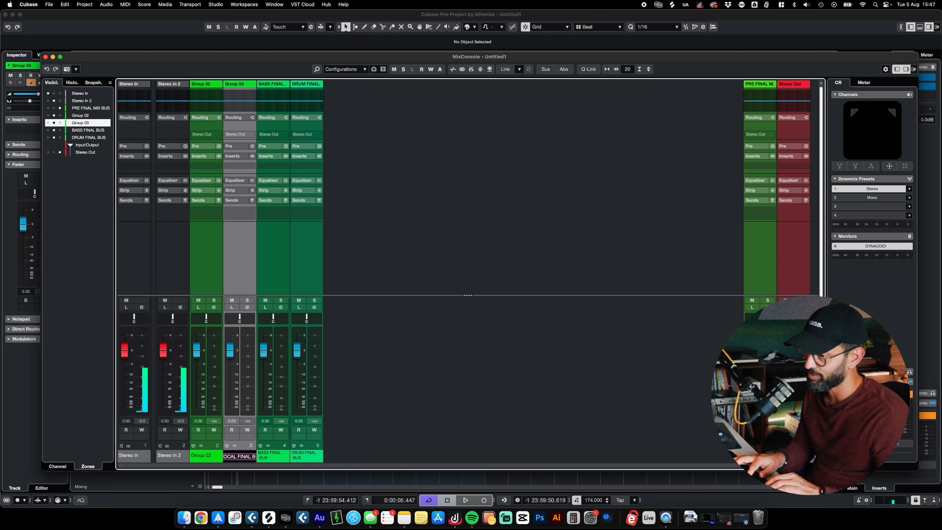
key("Return")
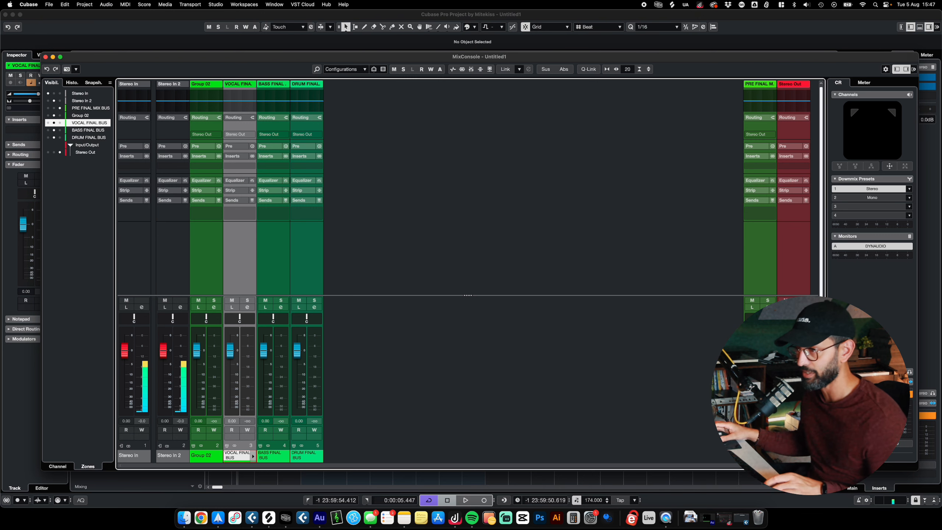
left_click(253, 455)
left_click(324, 447)
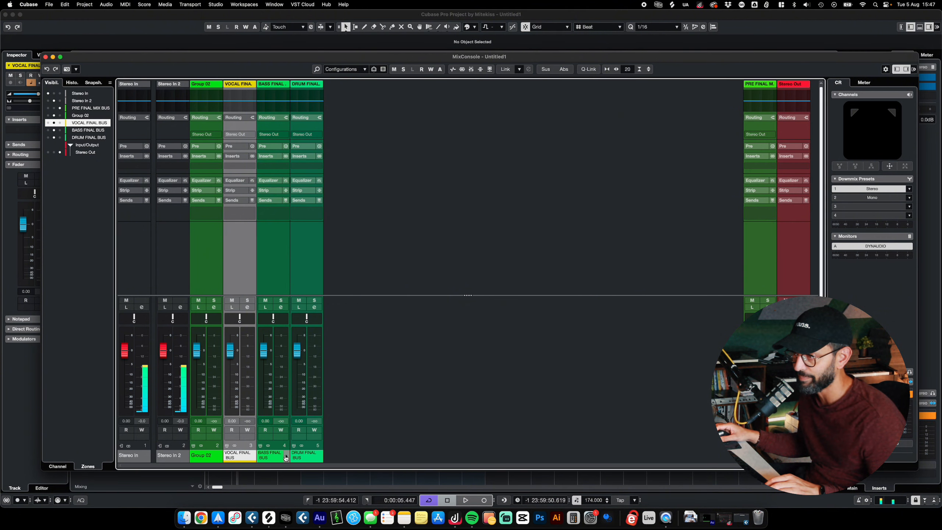
- Review the Options and Presets settings in the Project Colors Setup, and close it without applying changes
left_click(286, 456)
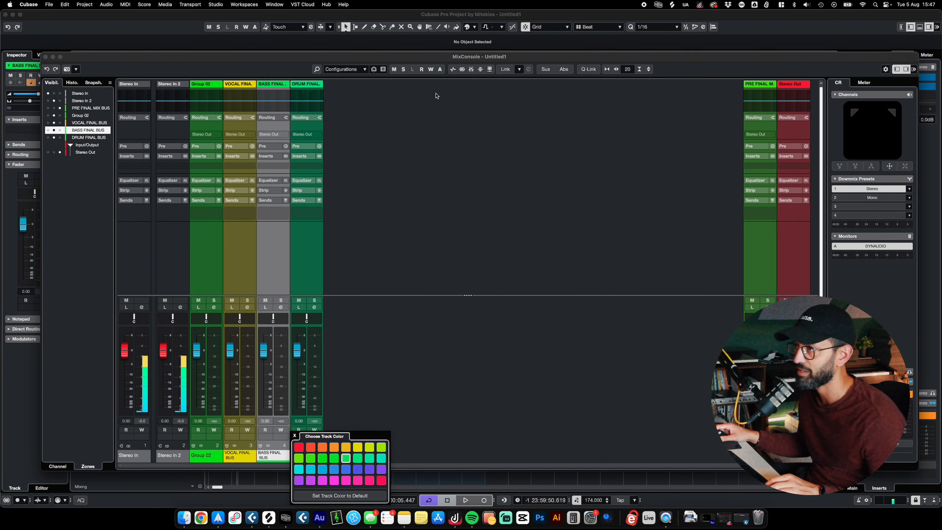
left_click(406, 56)
left_click(476, 28)
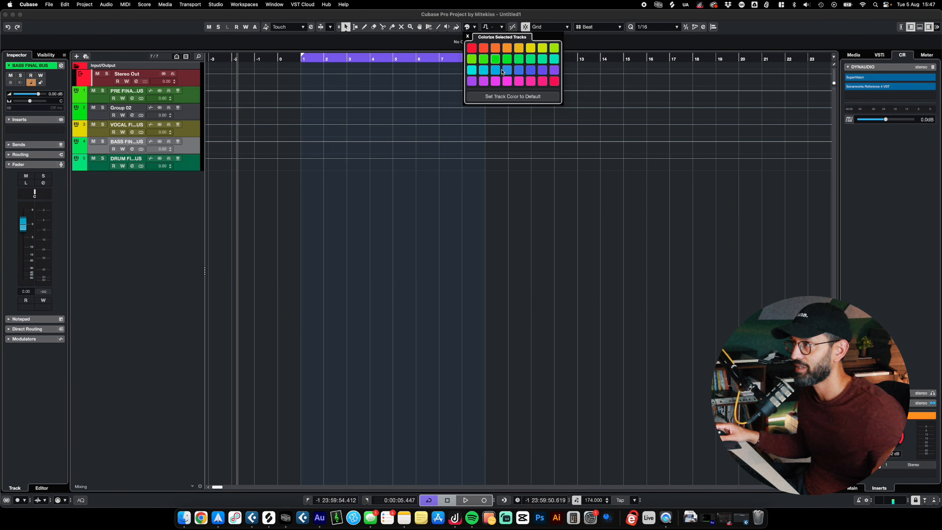
left_click(64, 4)
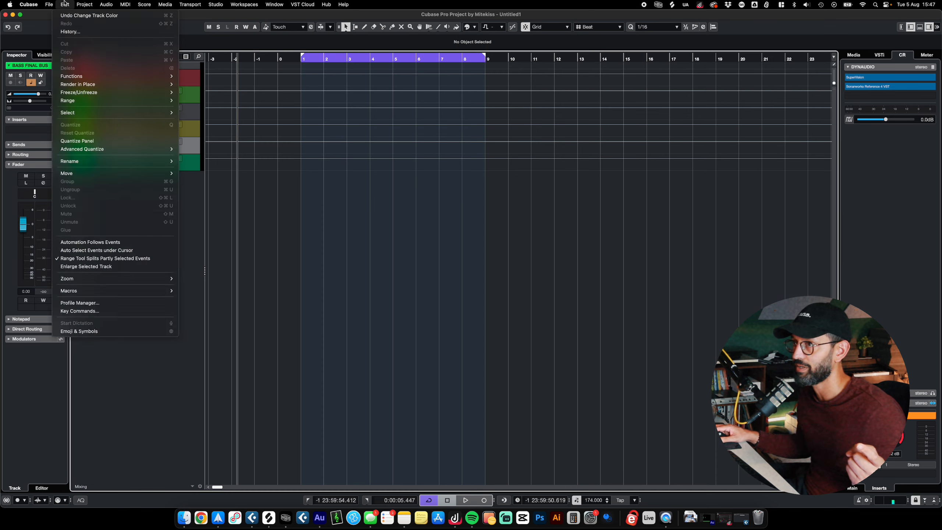
mouse_move(84, 5)
left_click(111, 213)
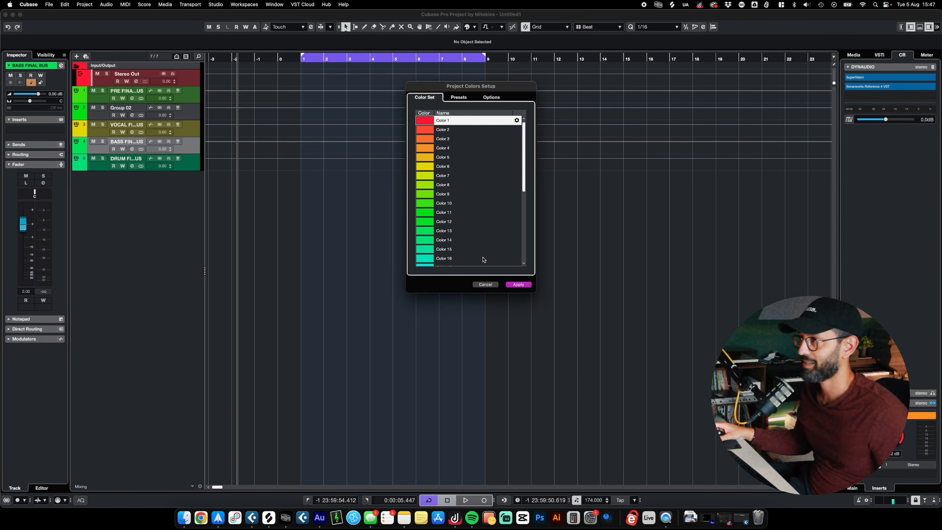
left_click(491, 98)
left_click(459, 98)
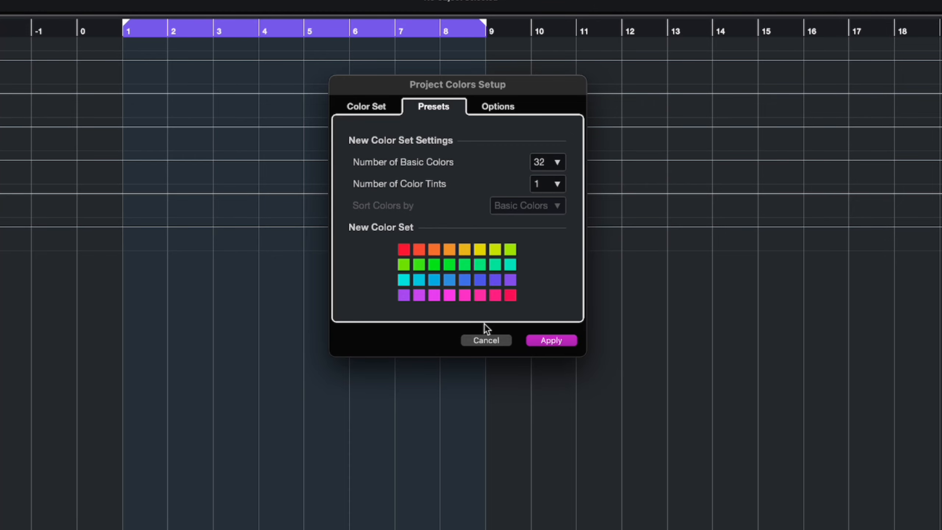
left_click(485, 340)
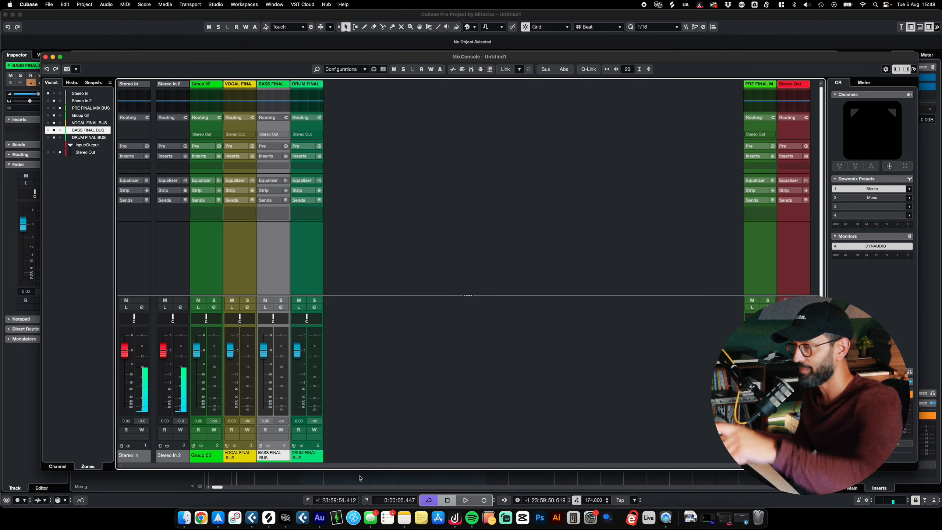
- Recolor the BASS FINAL BUS channel blue and the DRUM FINAL BUS channel purple
left_click(286, 456)
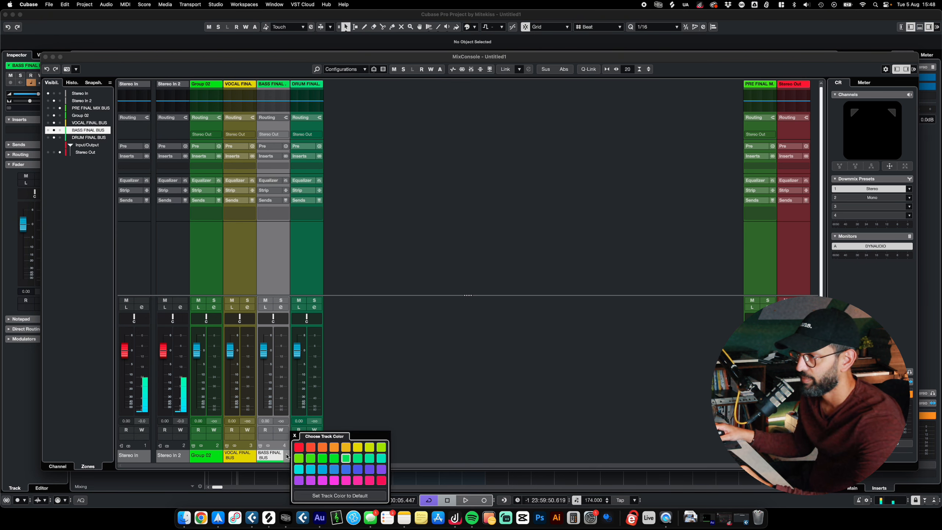
left_click(345, 469)
left_click(319, 455)
left_click(323, 457)
left_click(394, 469)
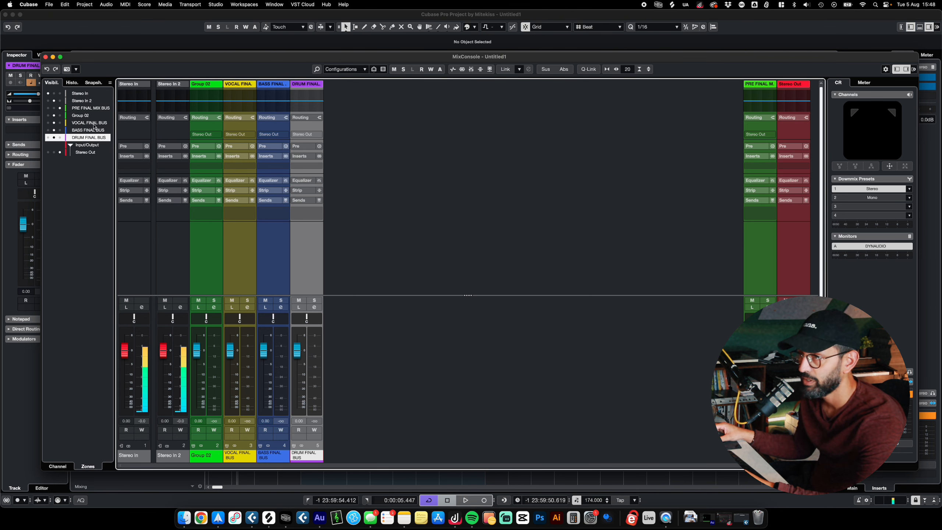
- Assign the DRUM, BASS and VOCAL FINAL BUS channels to the right mixer zone
left_click(59, 137)
left_click(60, 130)
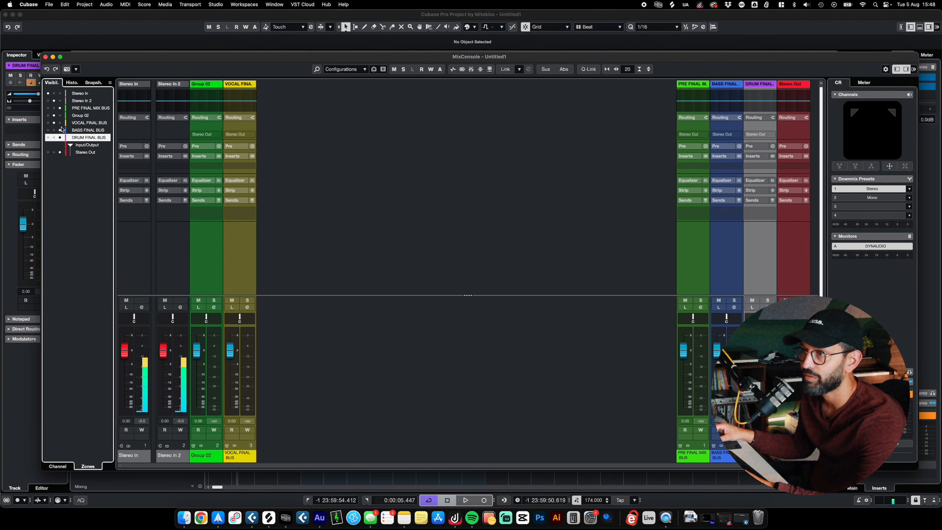
left_click(59, 122)
- Reorder the right-zone buses to VOCAL, BASS, DRUM and PRE FINAL MIX BUS, and delete the unused Group 02 channel
left_click_drag(738, 84, 770, 86)
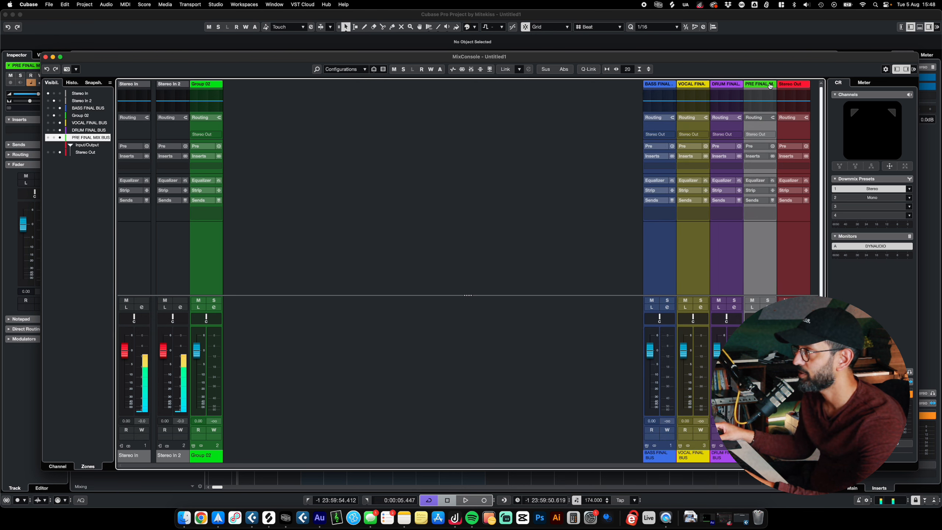
left_click_drag(657, 87, 714, 87)
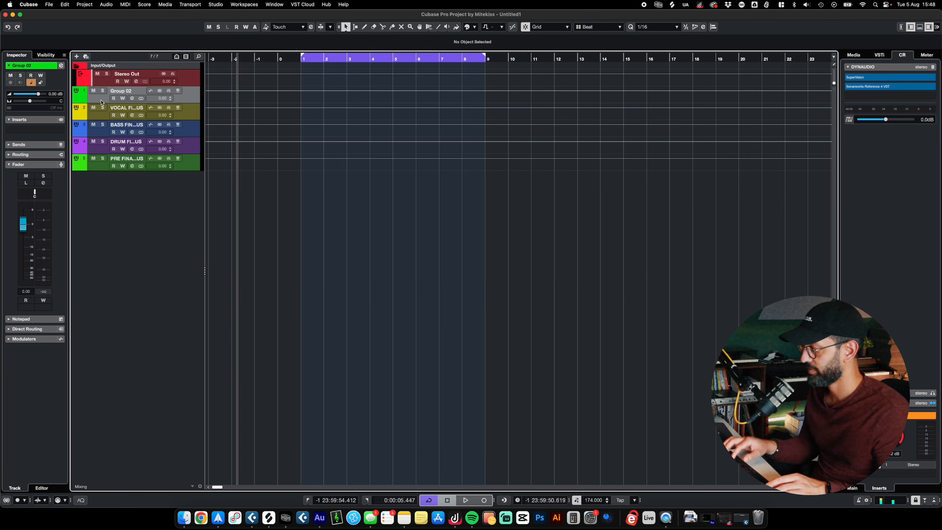
key("shift+Delete")
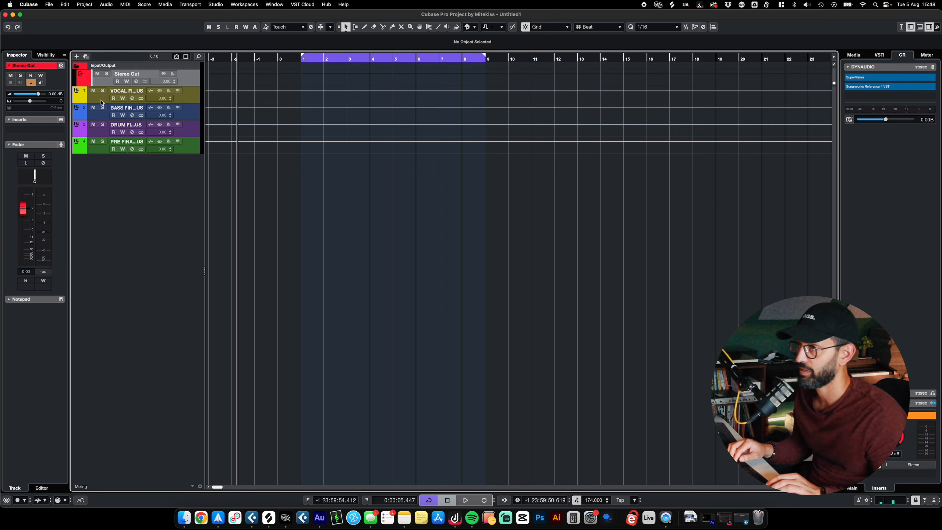
- Collapse the Input/Output folder and add three stereo audio tracks named Drums, routed to Stereo Out, keeping the Add Track dialog open
left_click(99, 65)
right_click(139, 214)
left_click(148, 216)
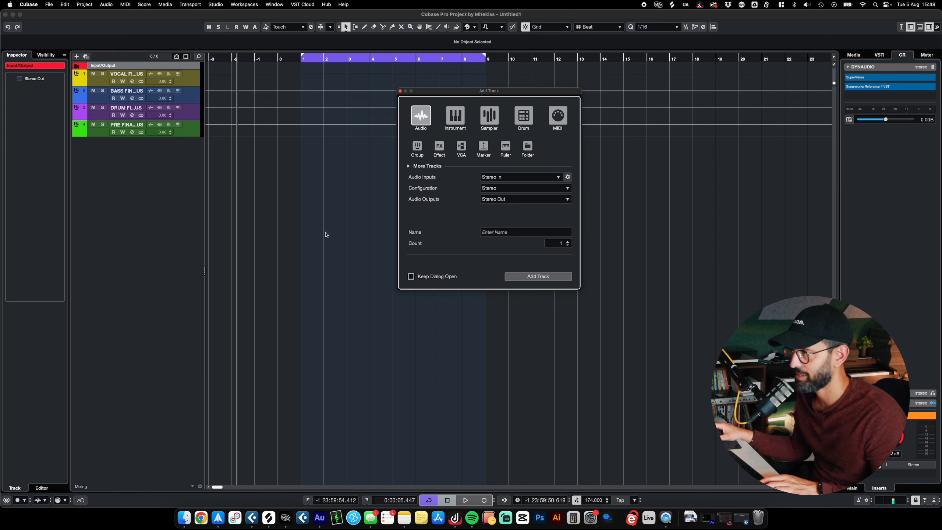
left_click(511, 234)
type("Dru")
key("Caps_Lock")
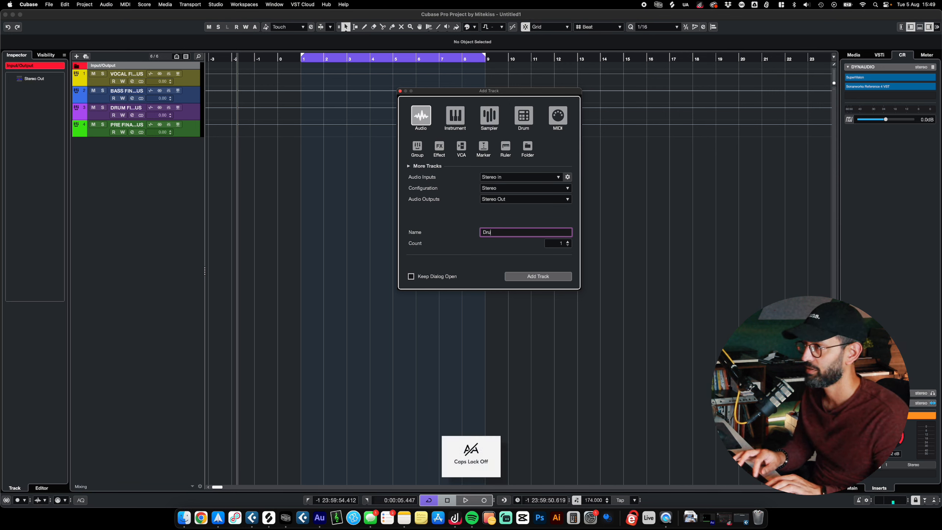
type("ms")
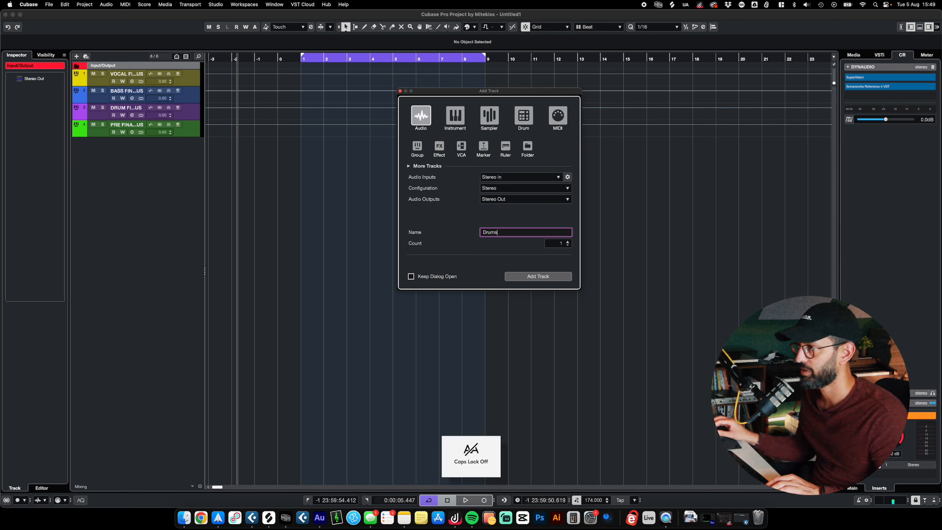
left_click(567, 241)
left_click(568, 241)
left_click(568, 241)
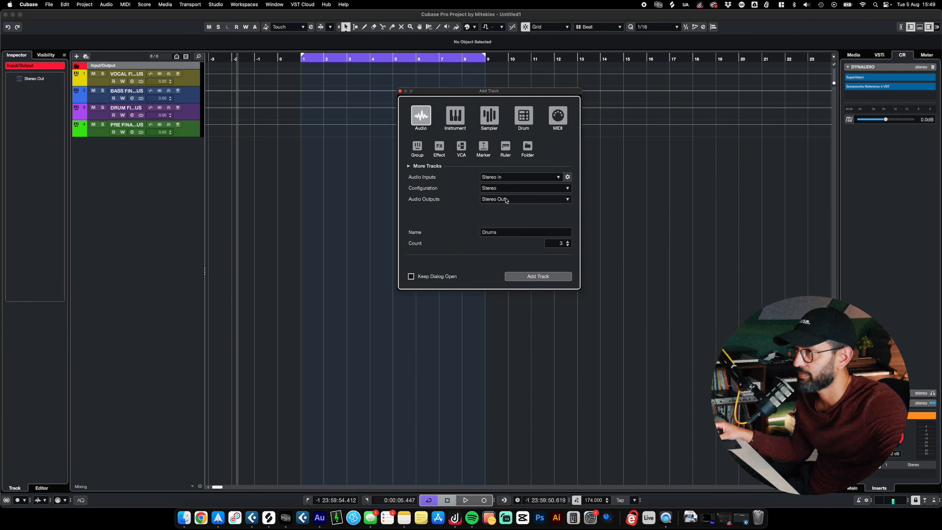
left_click(412, 166)
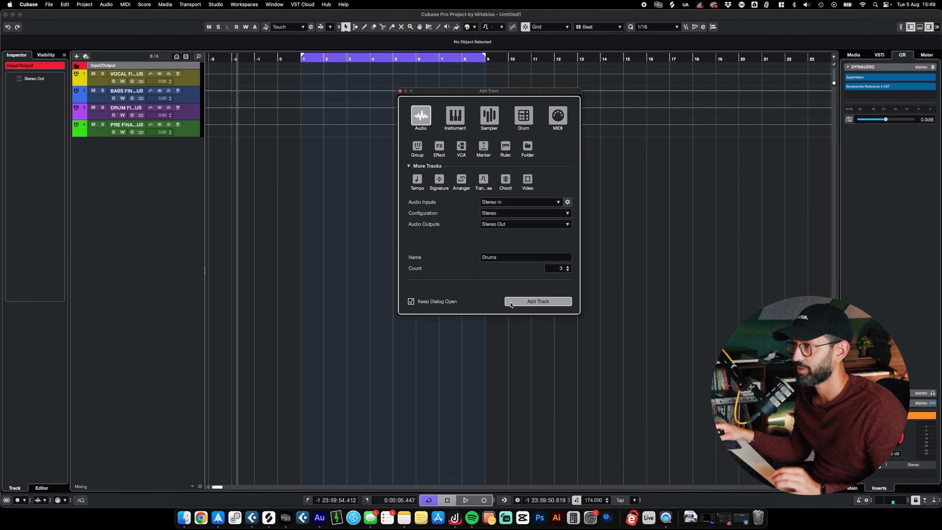
left_click(411, 301)
left_click(538, 301)
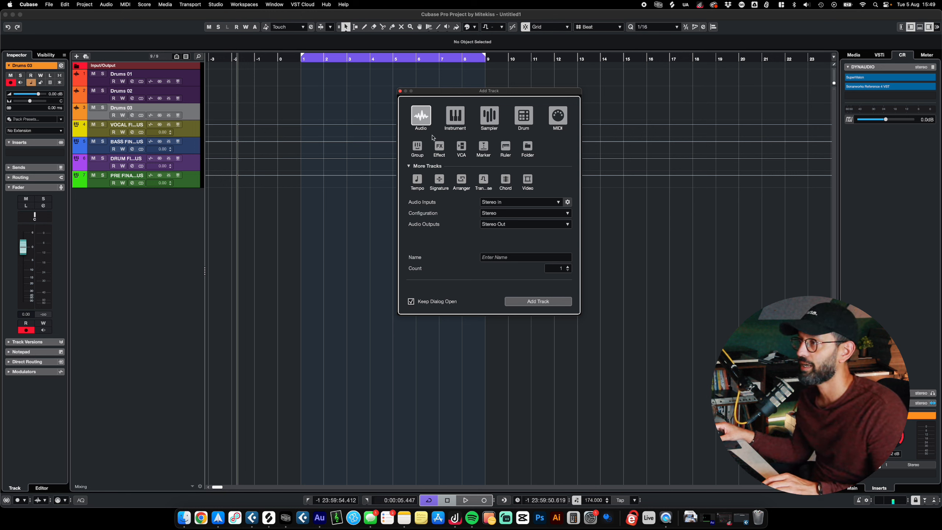
- Add a stereo group track named Drum Group outside a folder, routed to Stereo Out
left_click(417, 146)
left_click(521, 256)
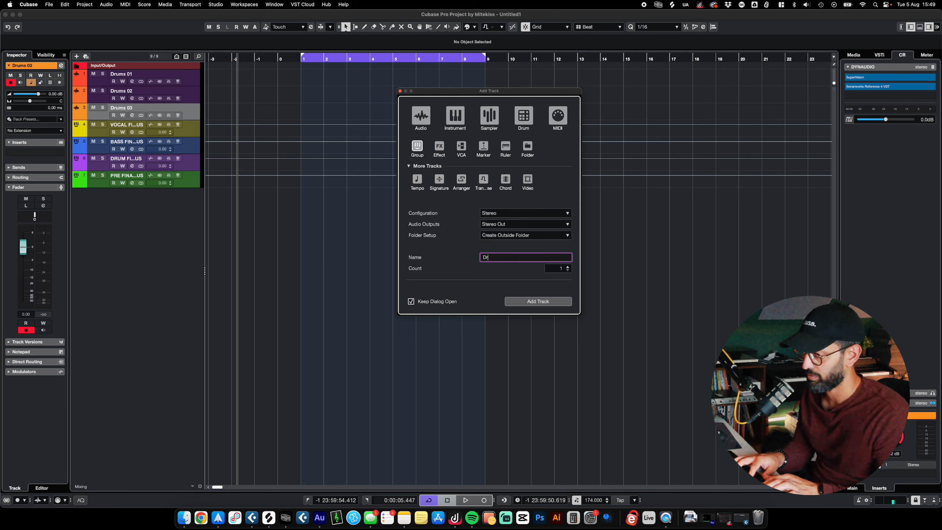
key("Return")
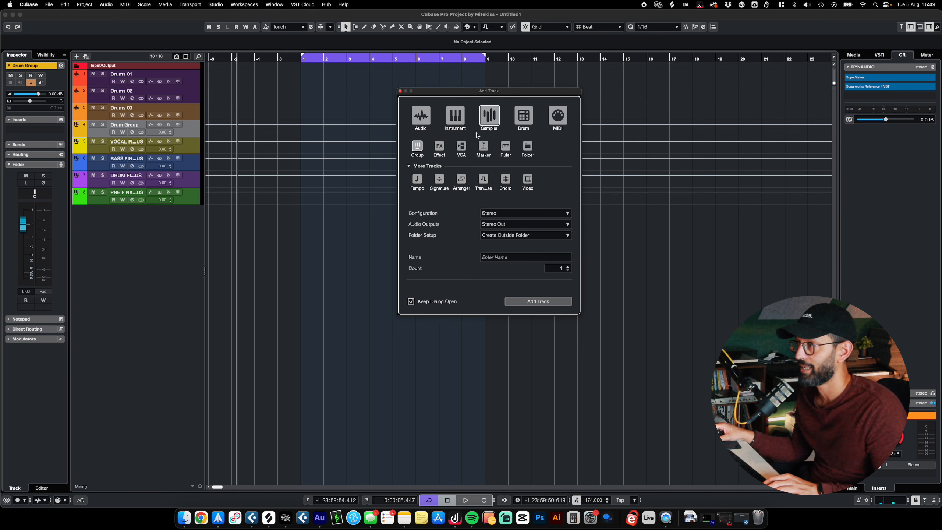
- Add a folder track named Drum Foldfer and move the three Drums tracks and the Drum Group into it
left_click(526, 148)
left_click(515, 257)
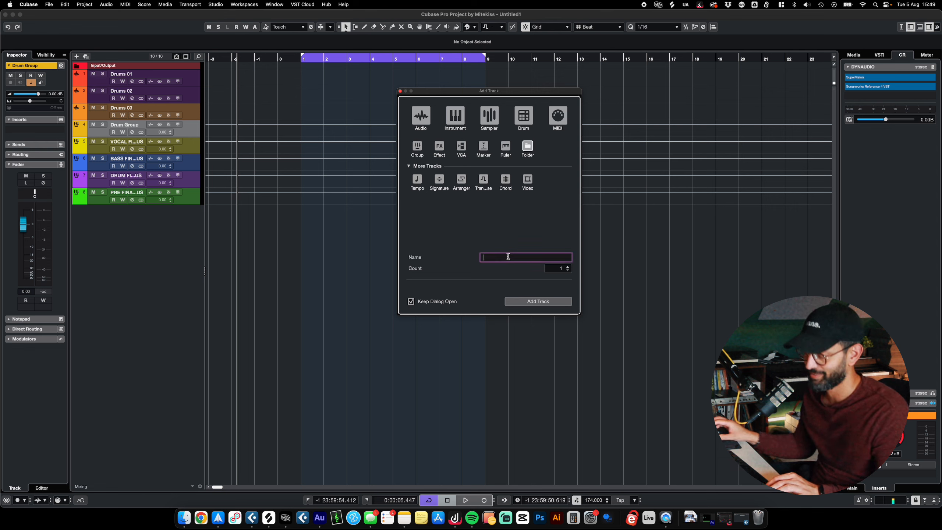
type("Drum Foldfer")
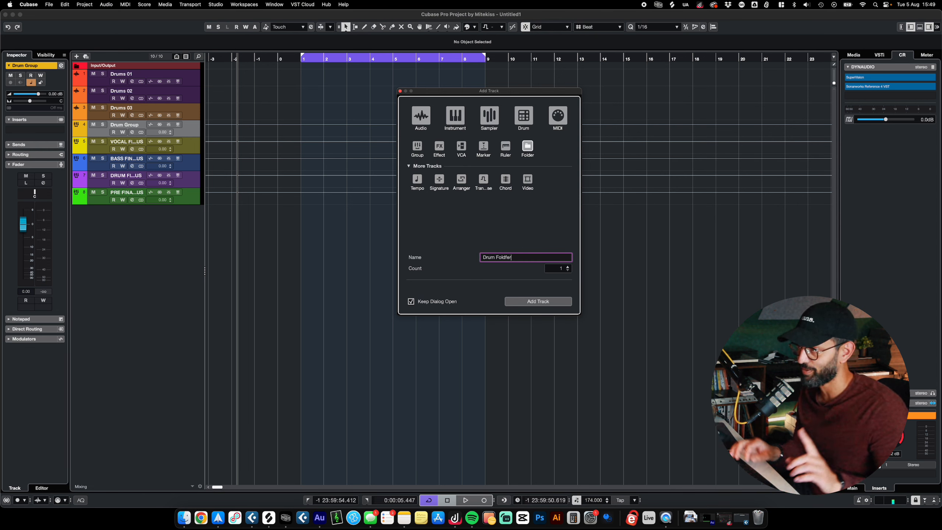
left_click(538, 301)
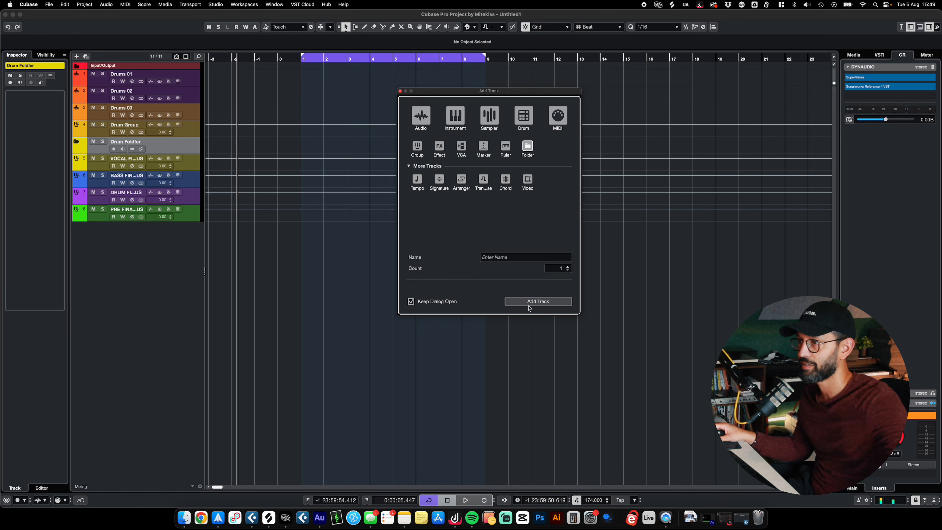
left_click(194, 77, "shift")
left_click_drag(189, 118, 189, 150)
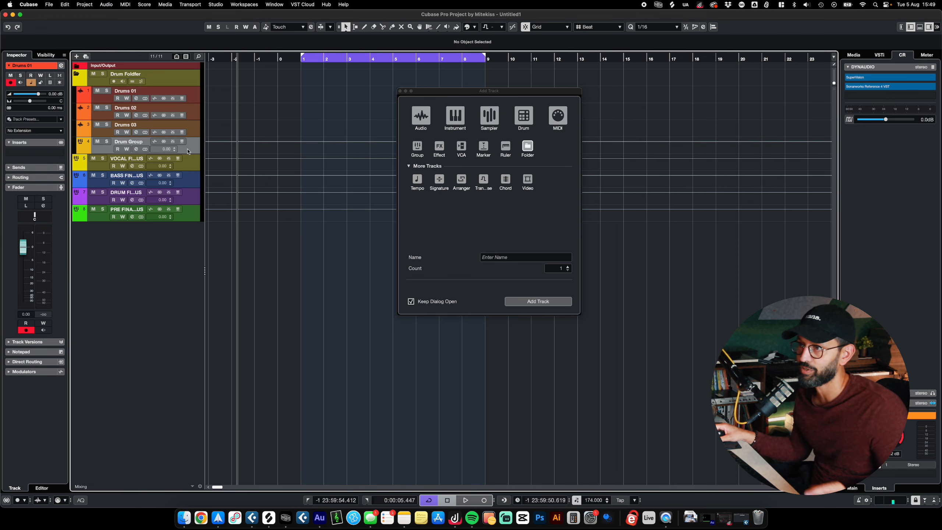
- Recolor the drum folder and all the tracks inside it blue-violet
left_click(185, 79)
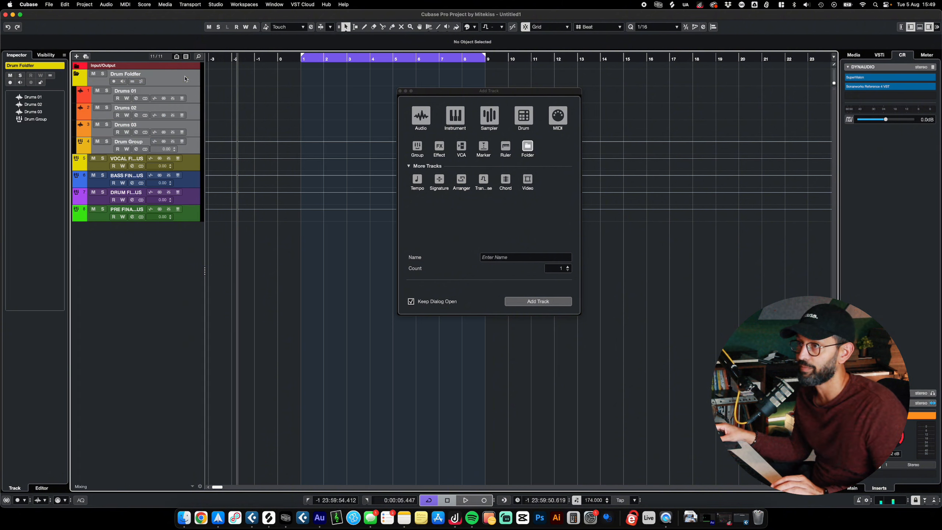
left_click(474, 29)
left_click(472, 81)
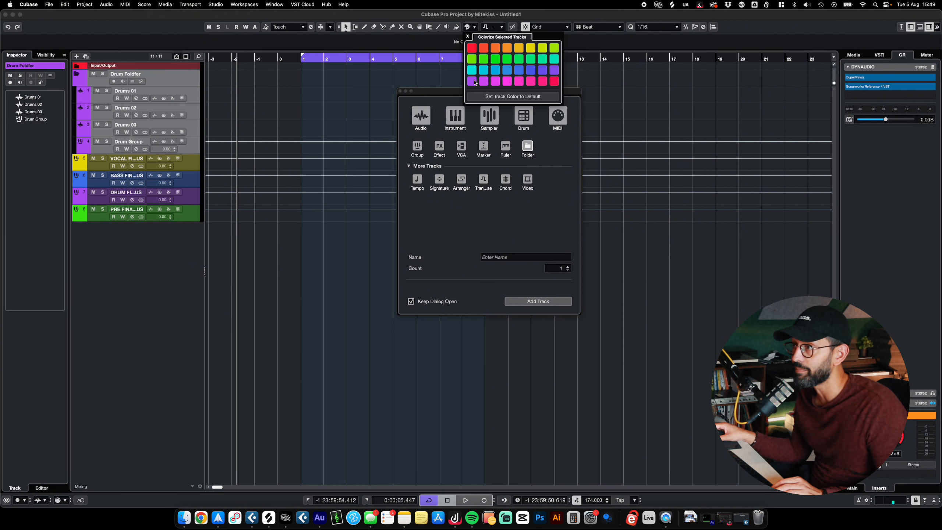
left_click(554, 74)
- Route the output of the Drums 01, Drums 02 and Drums 03 tracks to the Drum Group
left_click(194, 92)
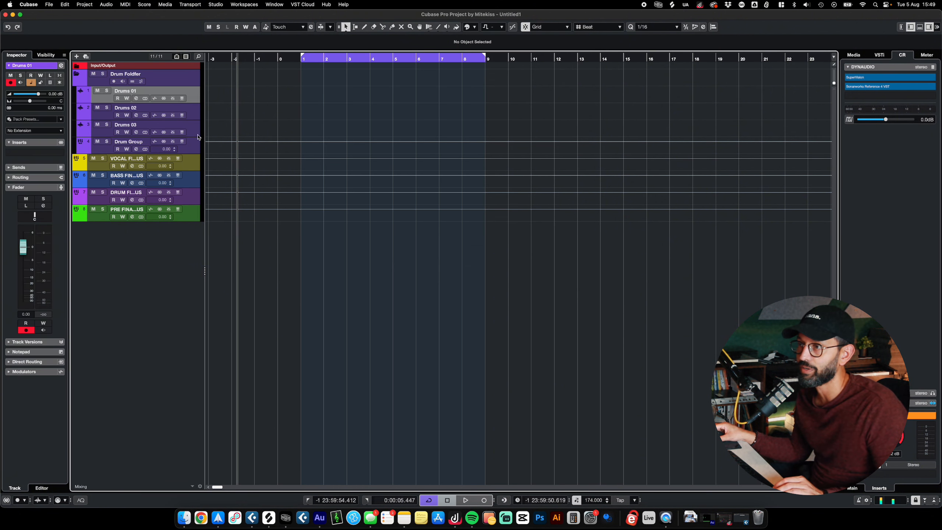
left_click(195, 133, "shift")
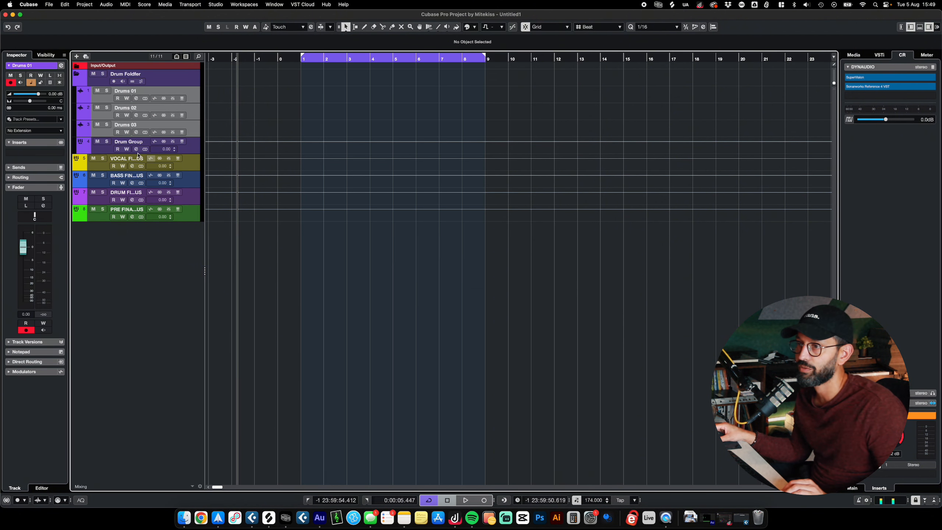
left_click(31, 178)
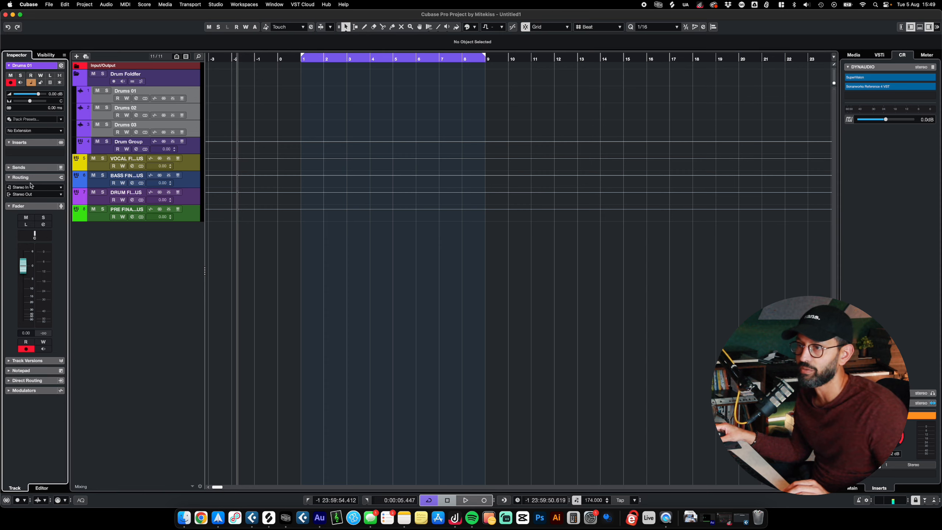
left_click(34, 193)
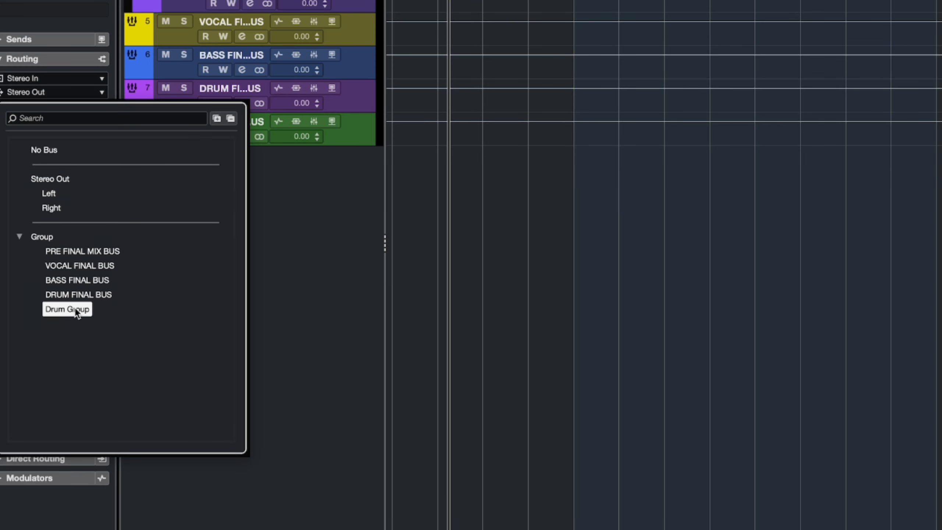
left_click(75, 308)
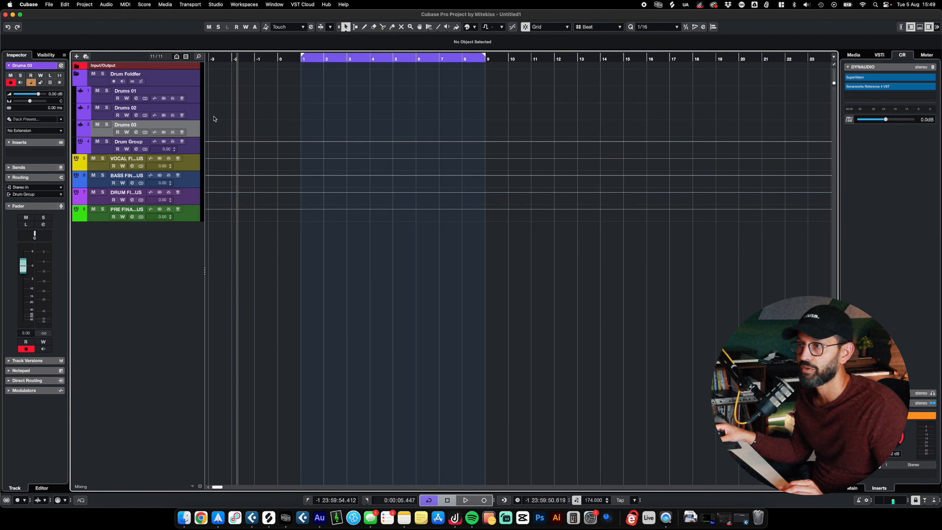
- Route the Drum Group's output to DRUM FINAL BUS and increase the track's height
left_click(143, 143)
left_click(33, 164)
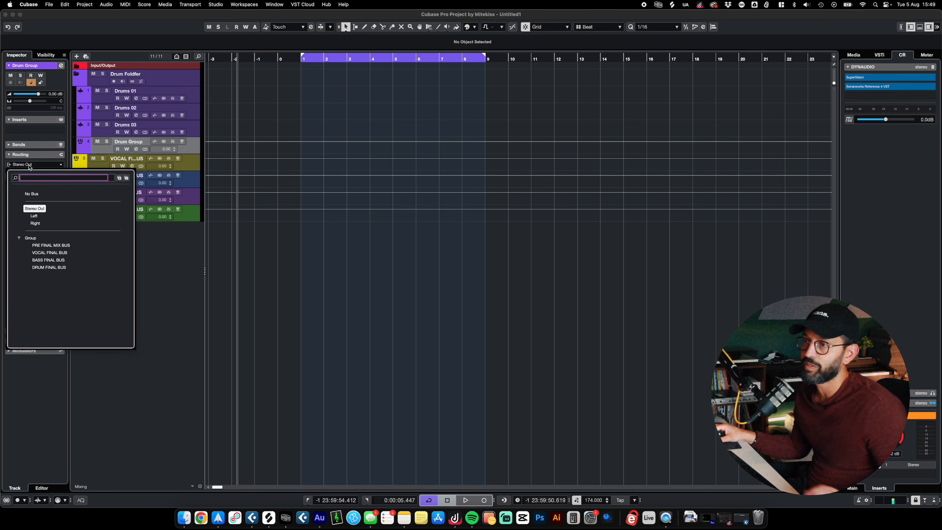
left_click(48, 268)
left_click_drag(196, 153, 201, 176)
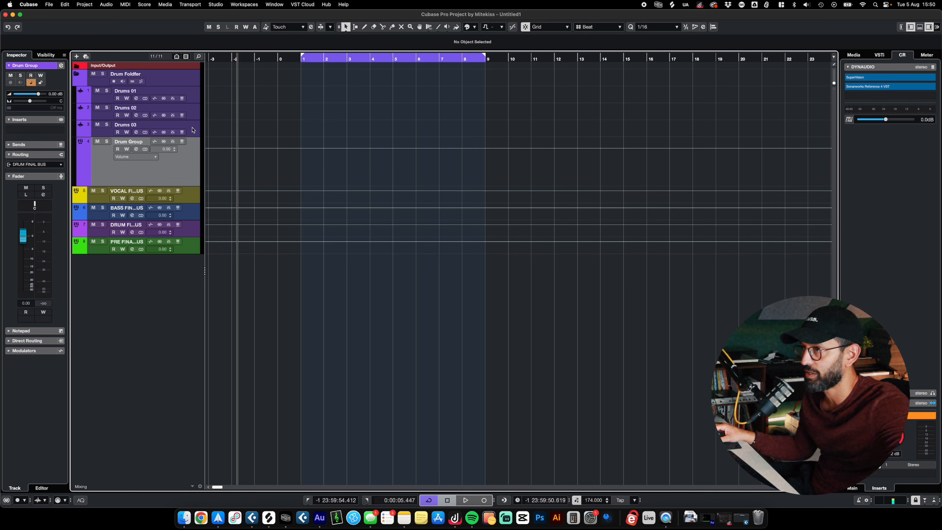
- Try to place the DRUM FINAL BUS track directly below the Drum Group with an increased track height
left_click(198, 232)
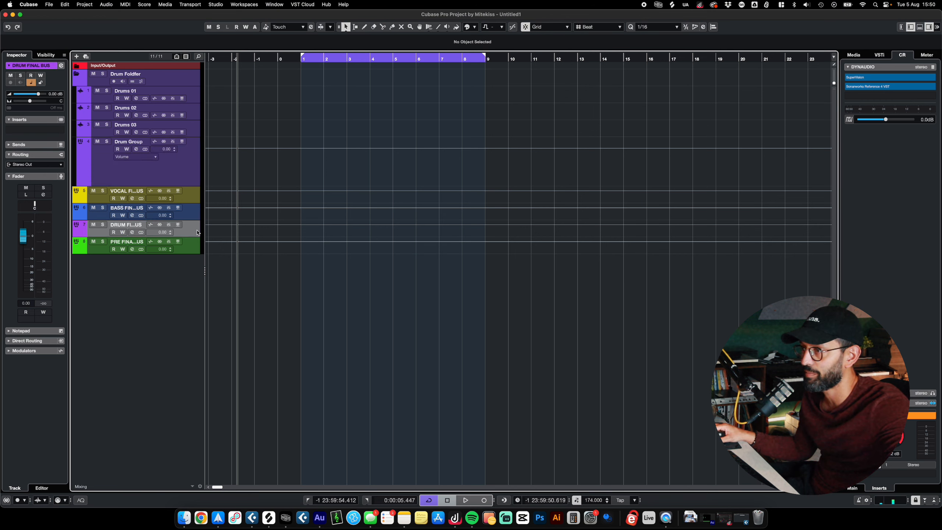
left_click_drag(194, 237, 189, 289)
left_click_drag(138, 274, 157, 189)
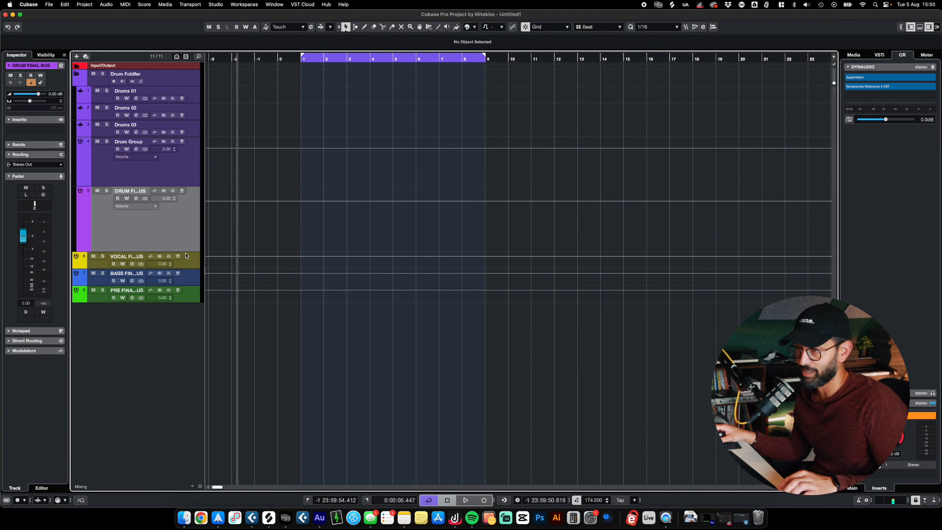
left_click_drag(178, 237, 168, 287)
- Add a marker track named KEY above the drum folder and color it red
right_click(177, 77)
mouse_move(208, 83)
left_click(295, 177)
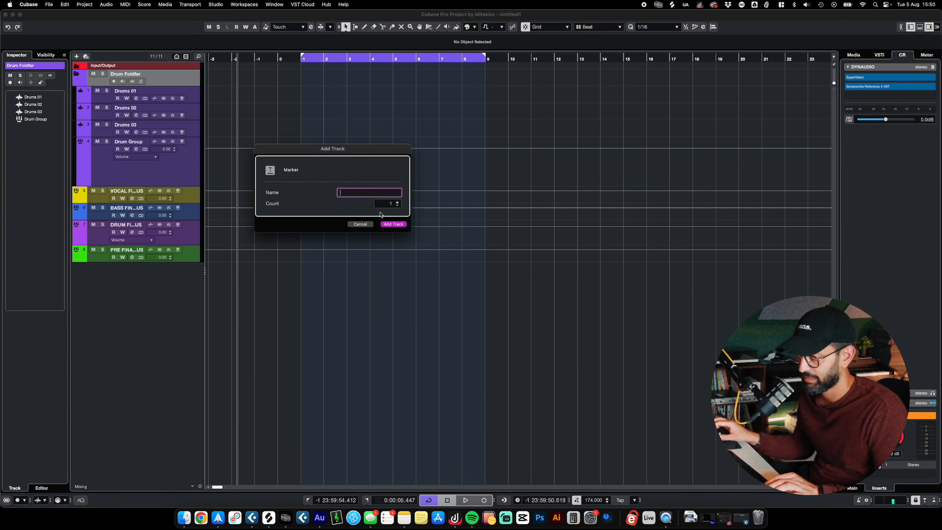
type("KEY")
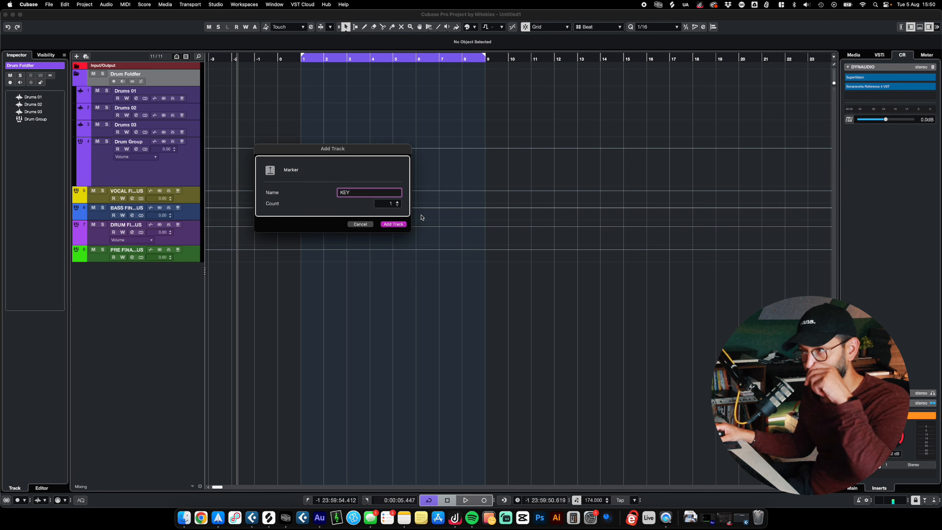
left_click(403, 225)
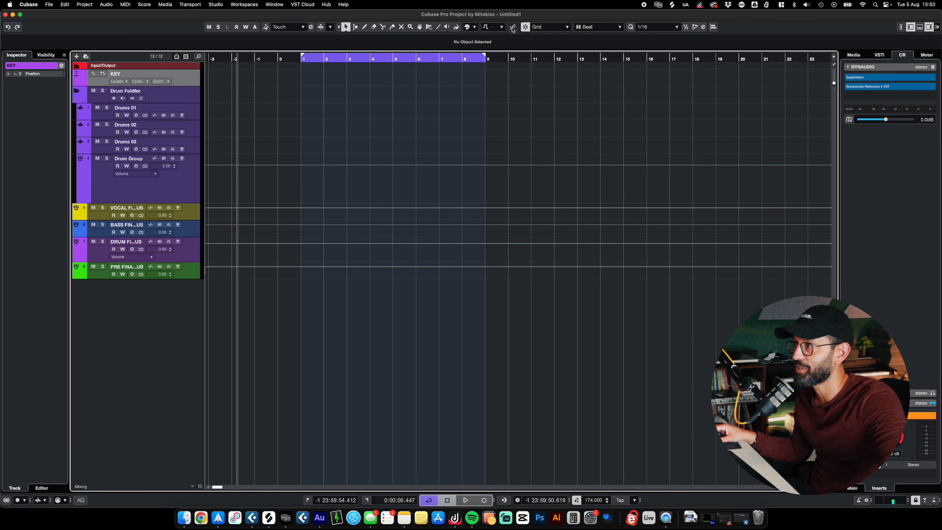
left_click(476, 28)
left_click(472, 49)
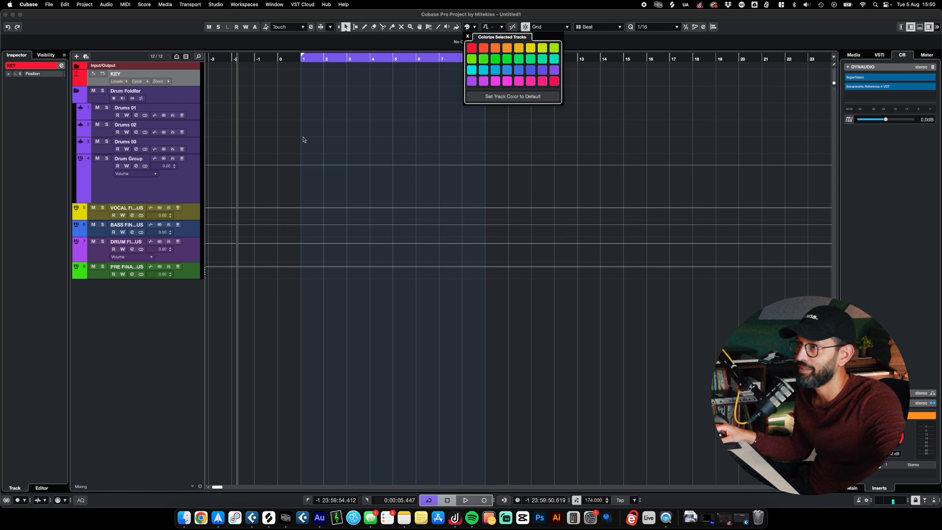
- Draw a marker at bar 1 on the KEY track
right_click(285, 90)
left_click(300, 89)
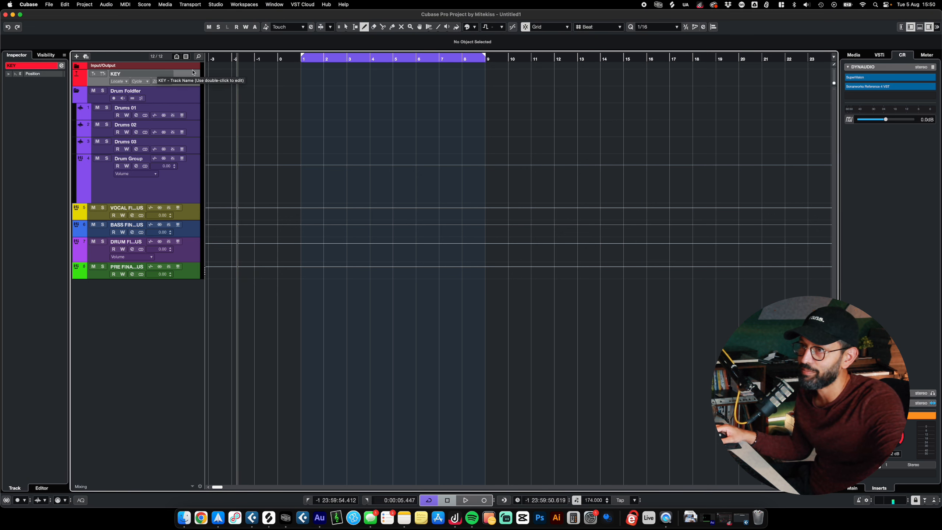
left_click(302, 78)
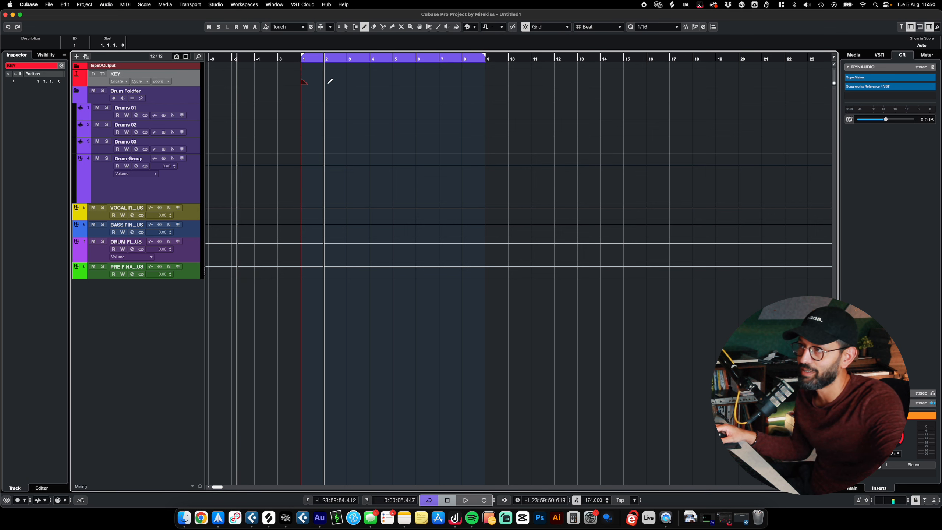
- Set the description of the bar 1 marker to F#m
left_click(24, 47)
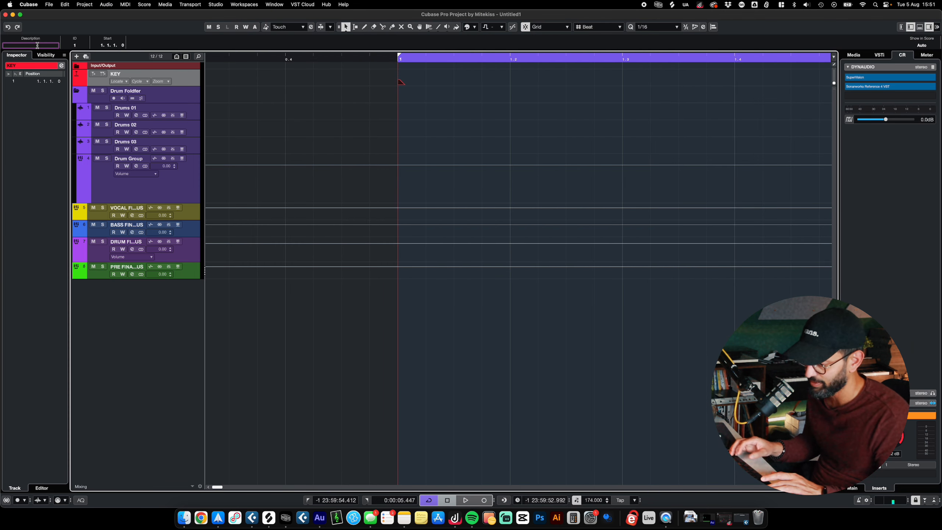
left_click(15, 133)
scroll(254, 106, "down", 10)
scroll(254, 105, "up", 5)
scroll(254, 105, "left", 3)
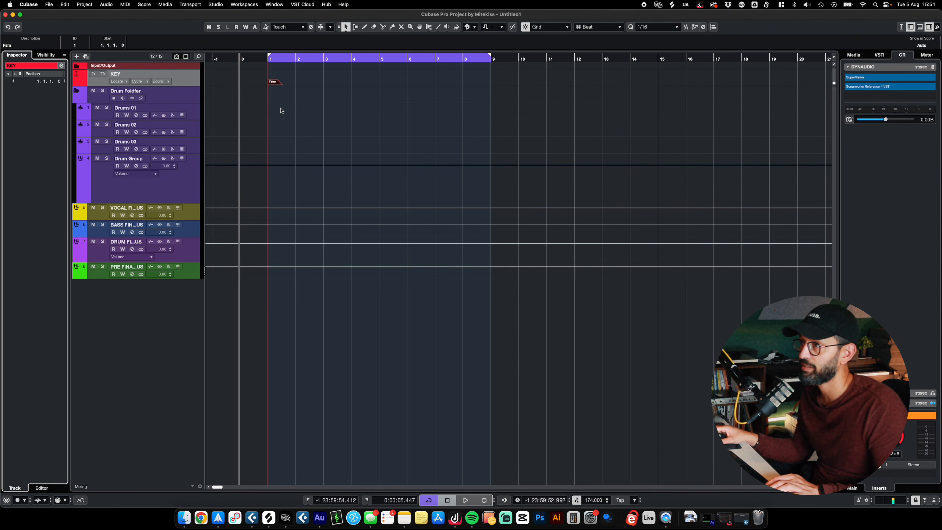
scroll(281, 111, "up", 3)
left_click(285, 103)
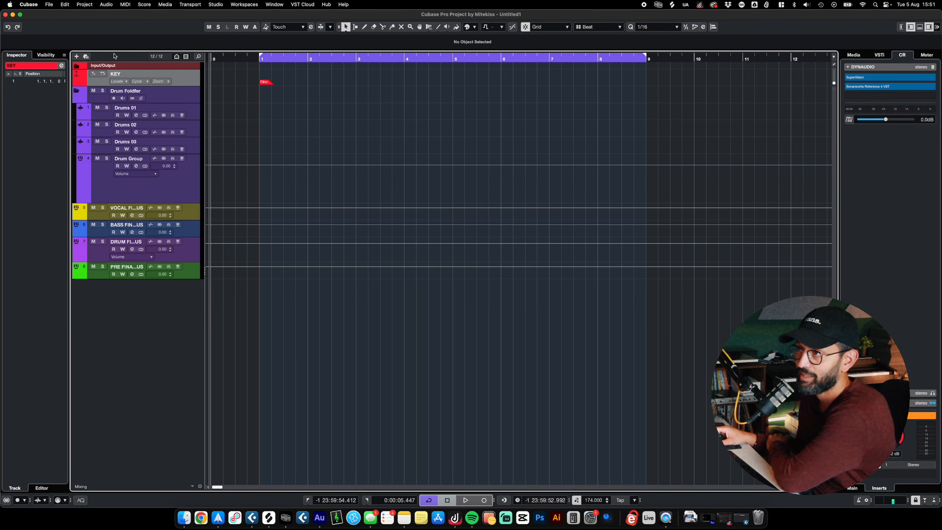
- Change the description of the bar 1 marker to KEY GOES HERE
left_click_drag(375, 89, 217, 118)
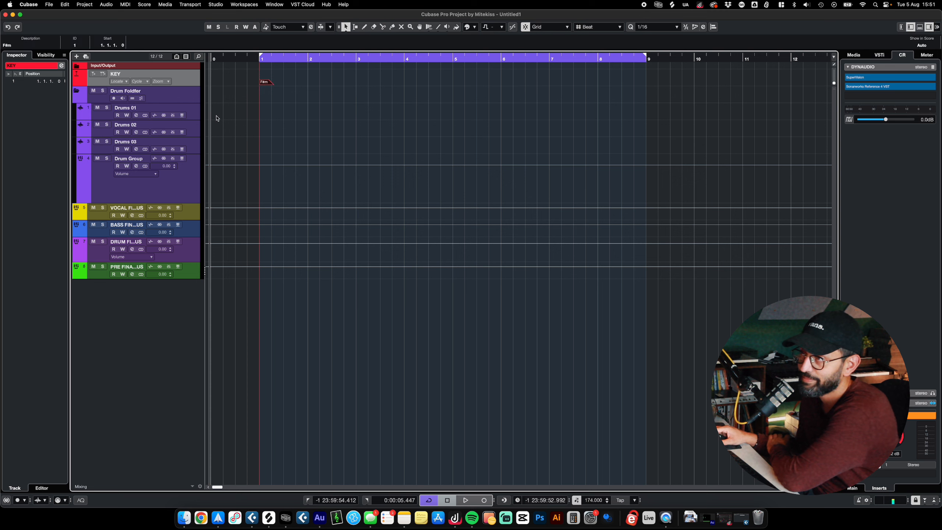
left_click(2, 45)
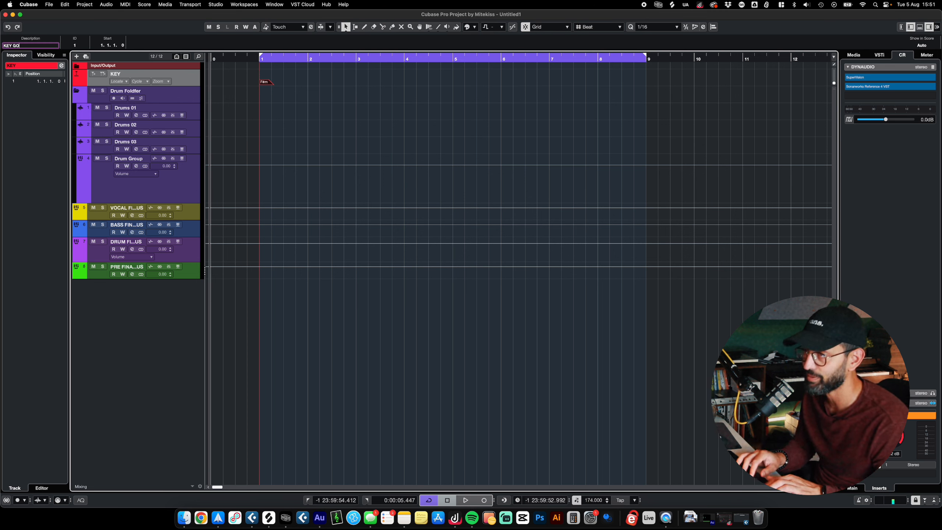
type("KEY GOES HERE")
key("Return")
left_click(430, 181)
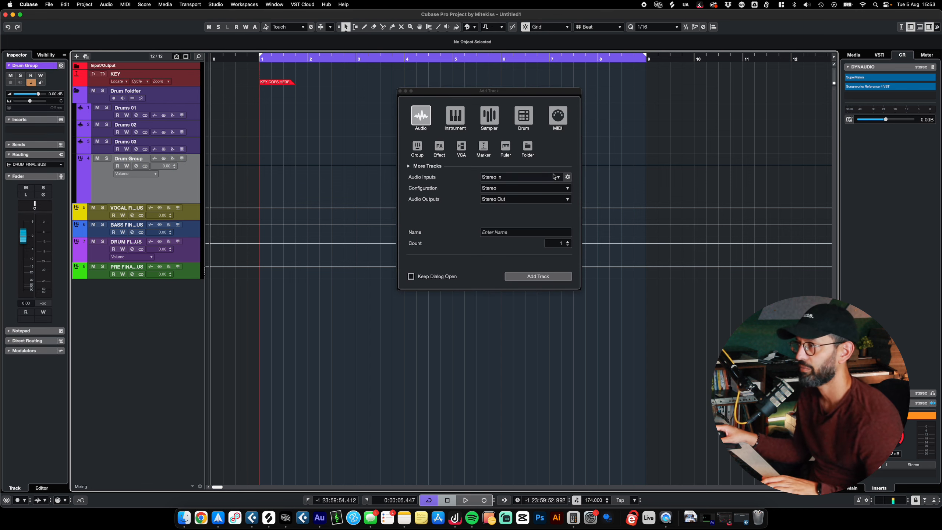
- Add two stereo audio tracks named Bass below the Drum Group
left_click(512, 232)
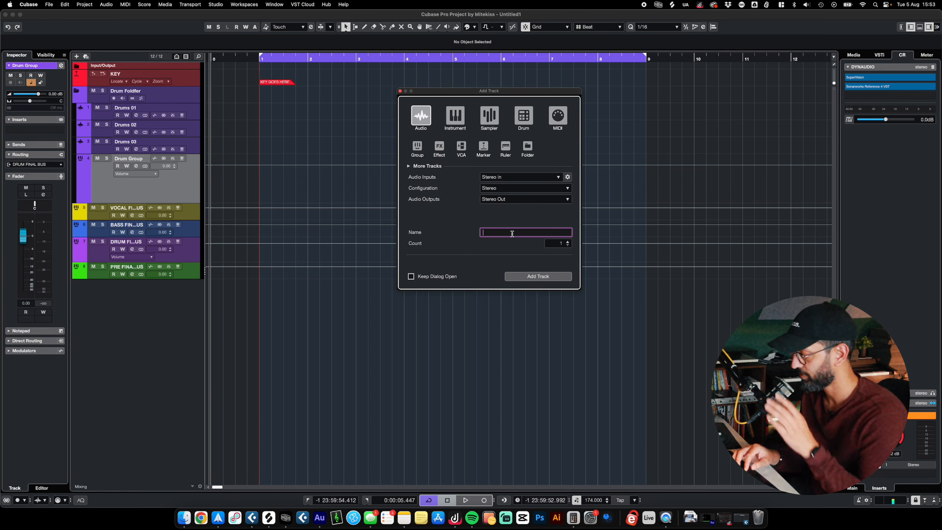
type("Bass")
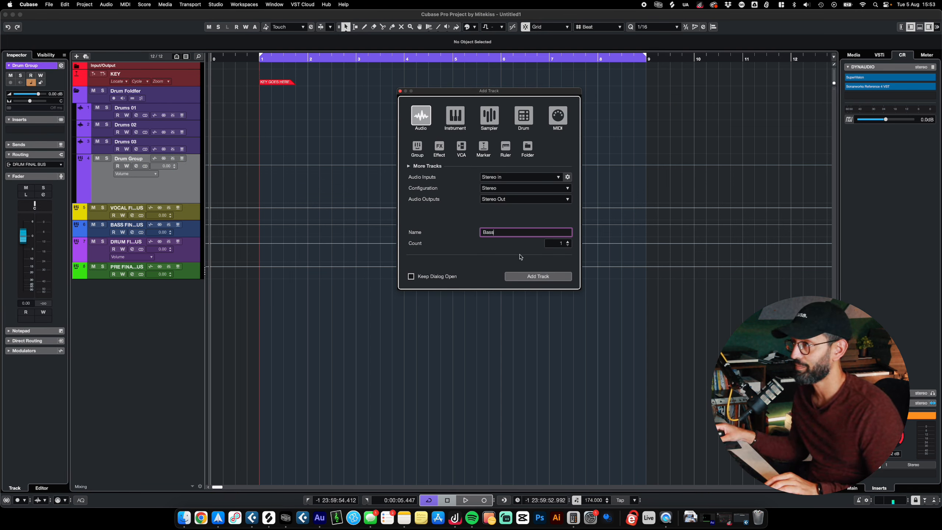
left_click(567, 241)
left_click(538, 275)
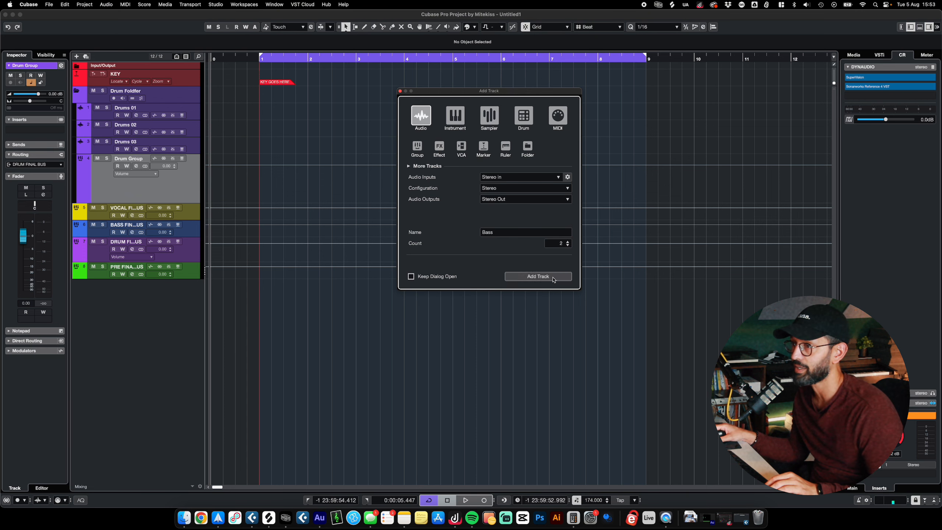
- Recolor the Bass 01 and Bass 02 tracks blue
left_click(192, 209, "shift")
left_click_drag(192, 210, 181, 241)
left_click(476, 28)
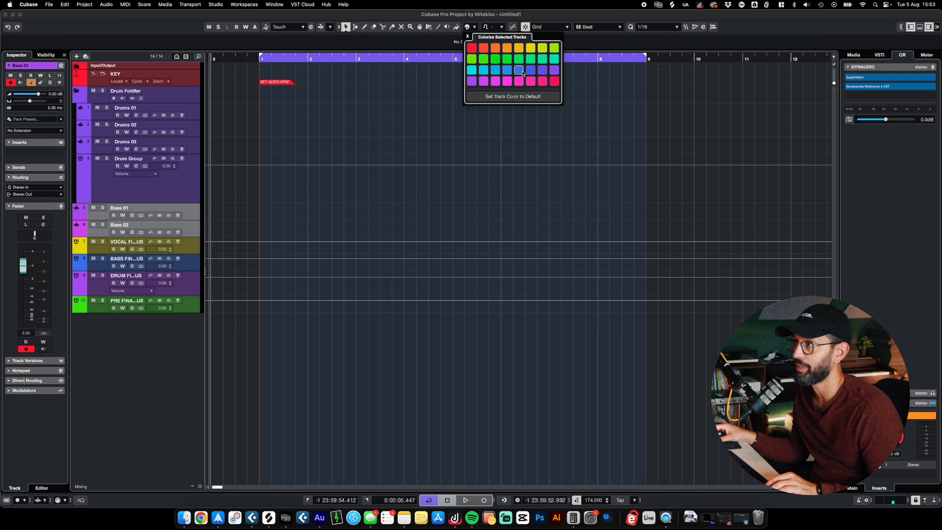
- Add a stereo group track named Bass Group below the Bass tracks, created outside a folder
right_click(189, 228)
left_click(207, 233)
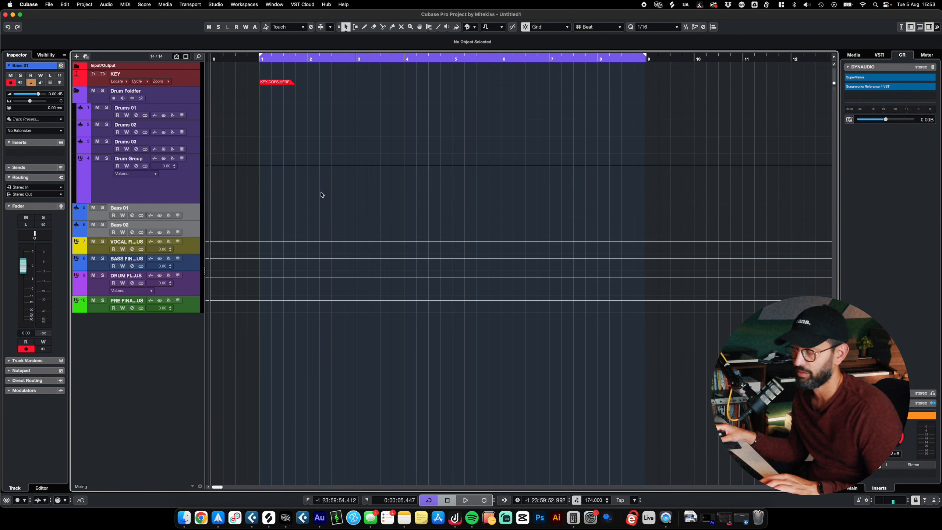
left_click(417, 145)
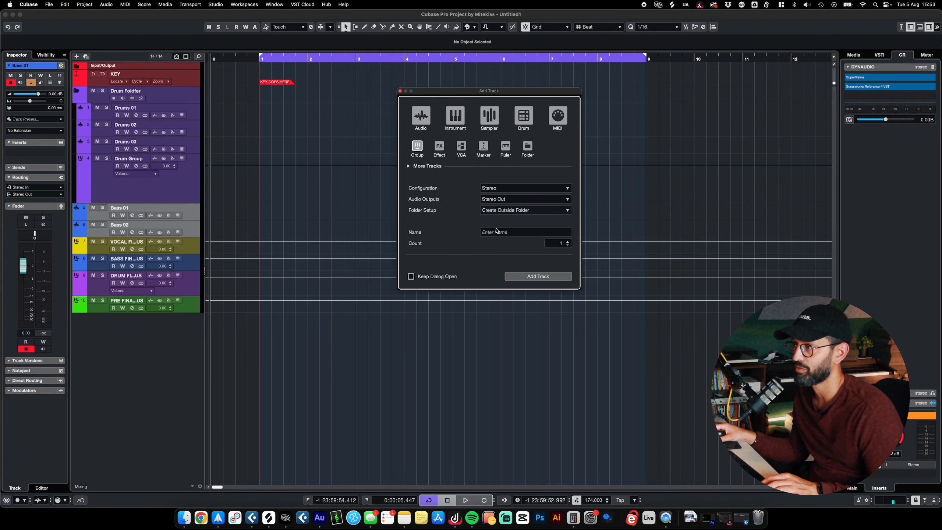
key("Return")
- Route Bass 01 and Bass 02 to the Bass Group, and the Bass Group's output to BASS FINAL BUS
left_click(35, 194)
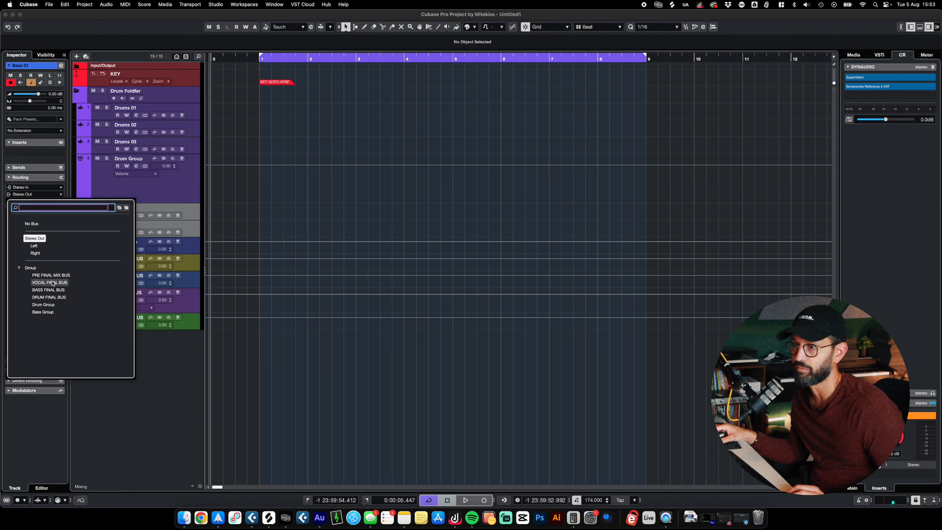
left_click(57, 313)
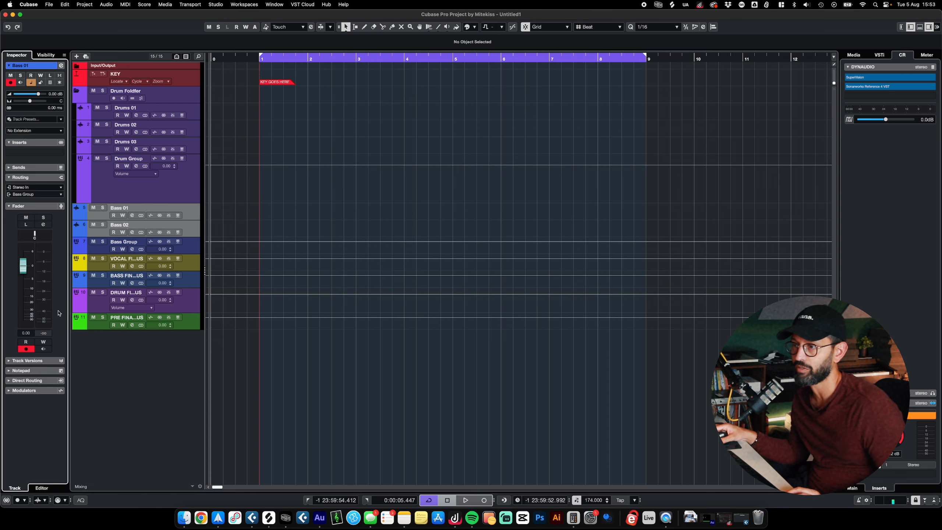
left_click(192, 253)
left_click(48, 165)
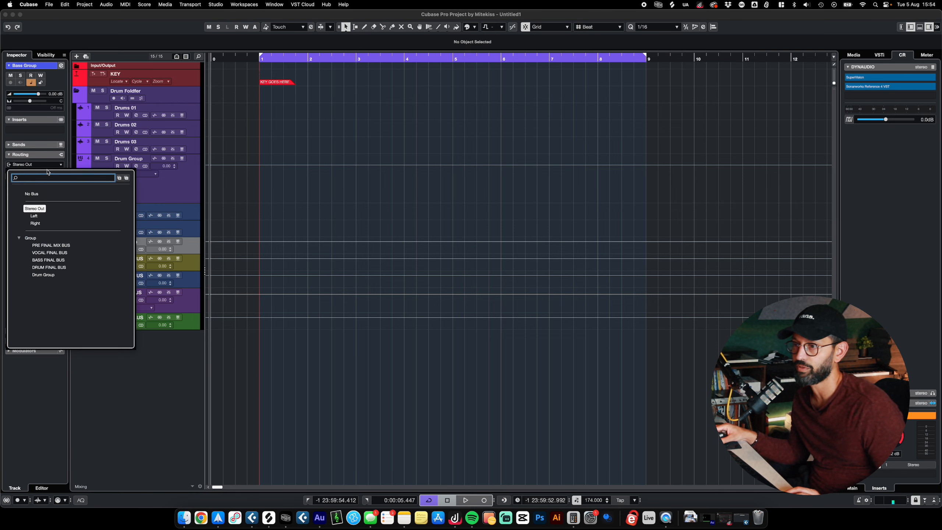
left_click(48, 267)
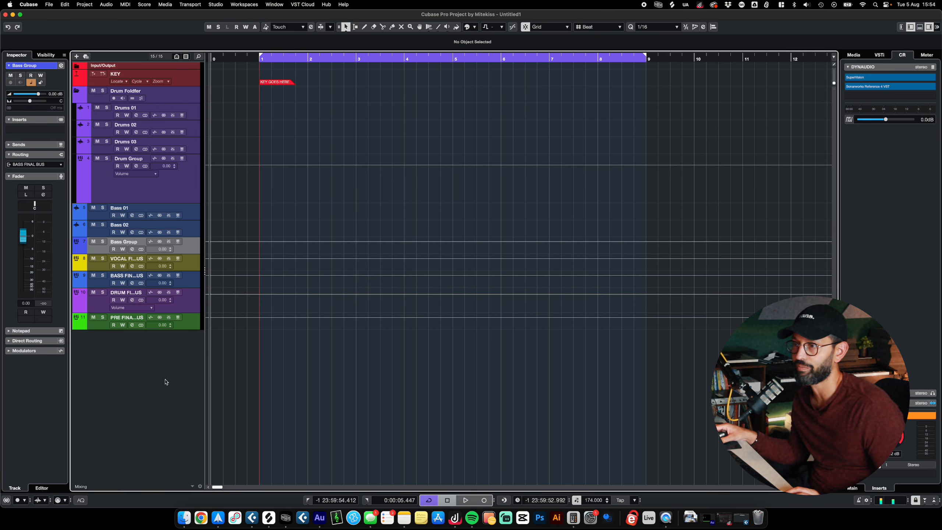
- Add a folder track named Bass Folder for the two Bass tracks and the Bass Group
left_click(192, 218, "shift")
right_click(195, 216)
mouse_move(236, 222)
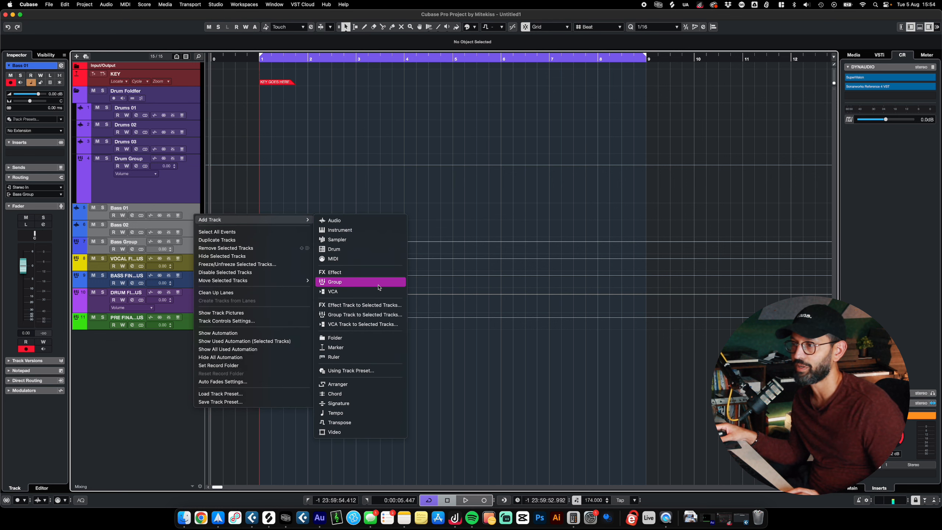
left_click(356, 338)
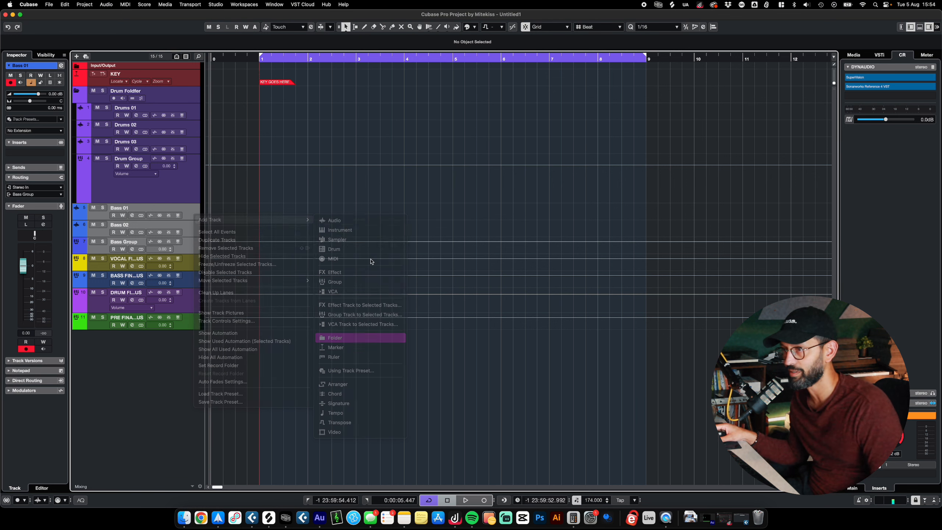
type("Bass Folder")
key("Return")
- Move Bass 01, Bass 02 and the Bass Group into the Bass Folder and collapse the bass and drum folders
left_click_drag(185, 259, 185, 204)
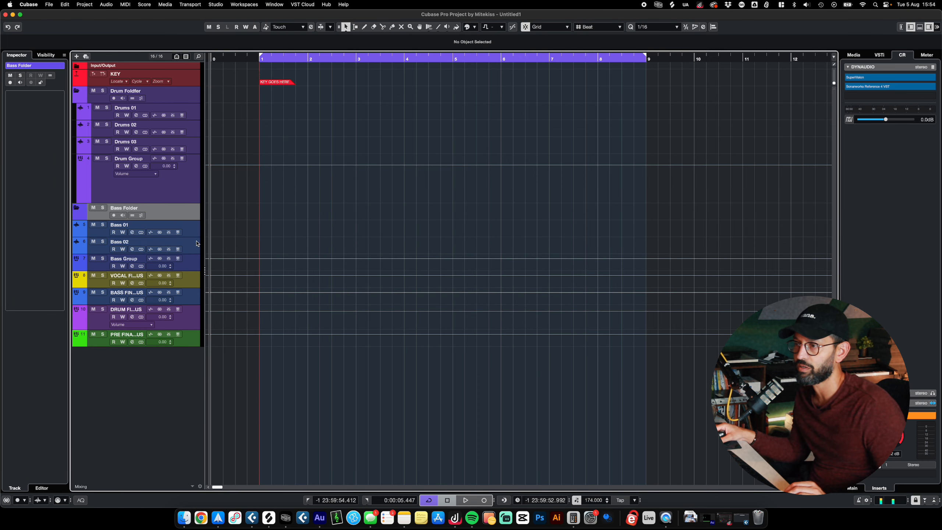
left_click(192, 269, "shift")
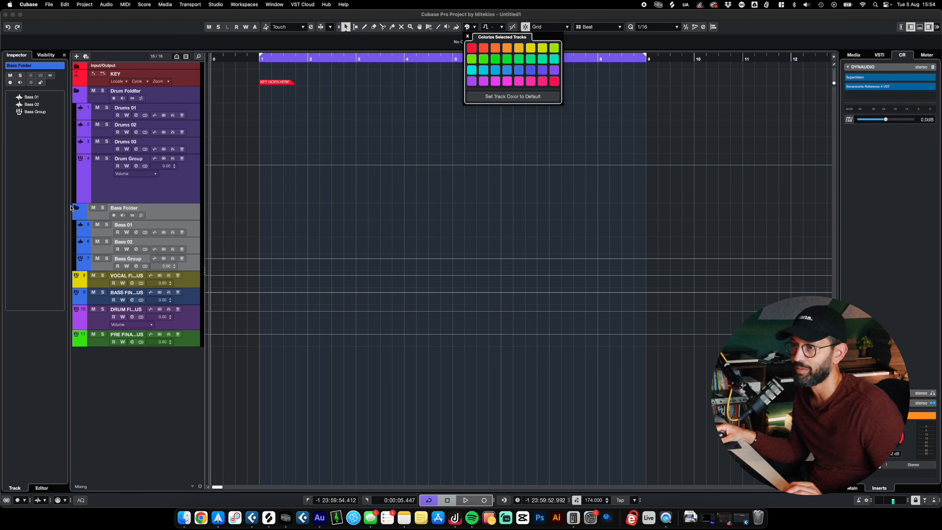
left_click(77, 208)
left_click(78, 91)
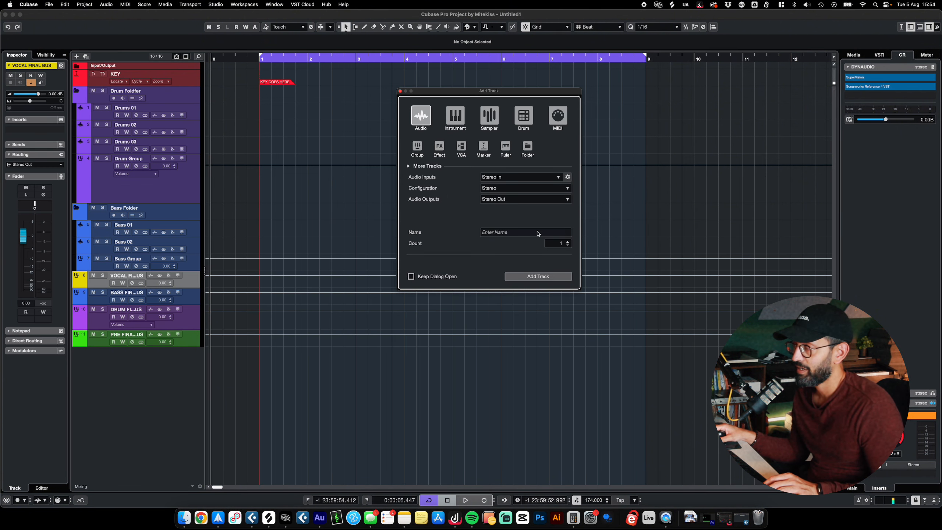
- Add two mono audio tracks named Vocals with Stereo In as the input and Stereo Out as the output
left_click(537, 233)
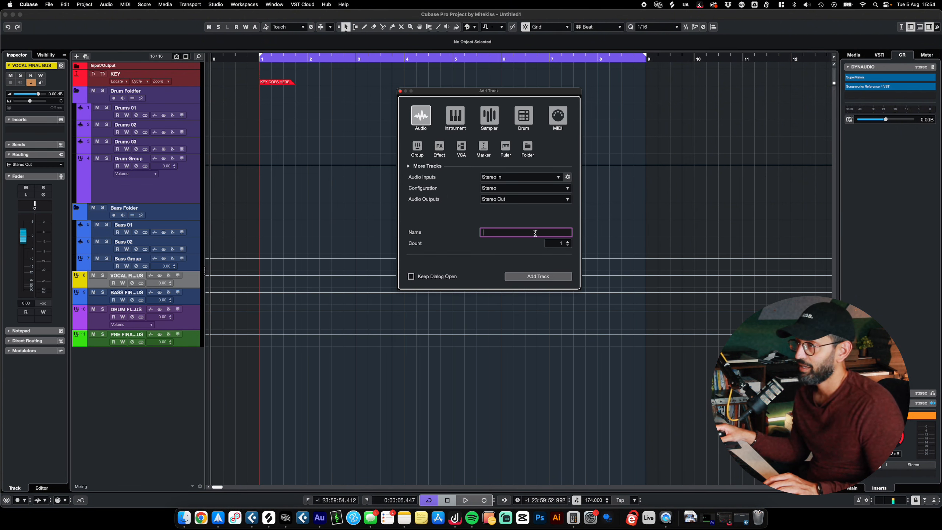
type("Vocals")
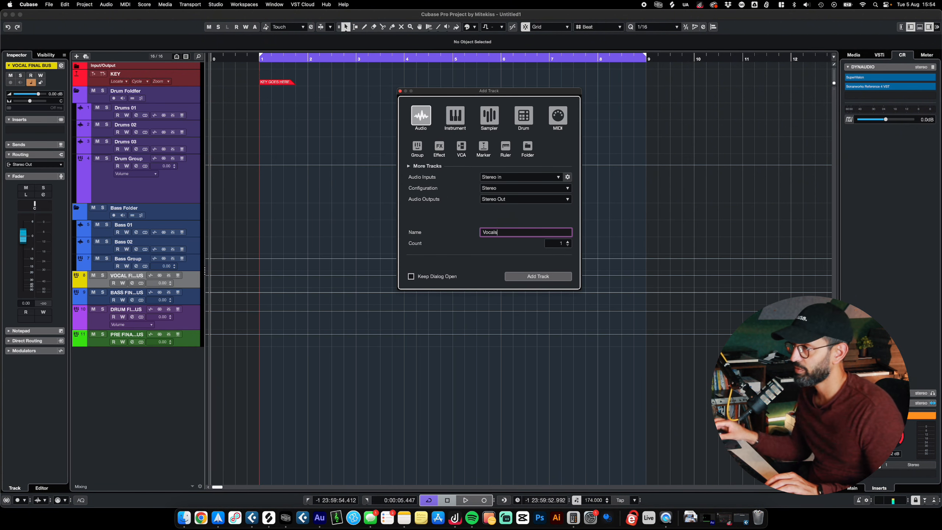
left_click(511, 187)
left_click(511, 220)
left_click(568, 242)
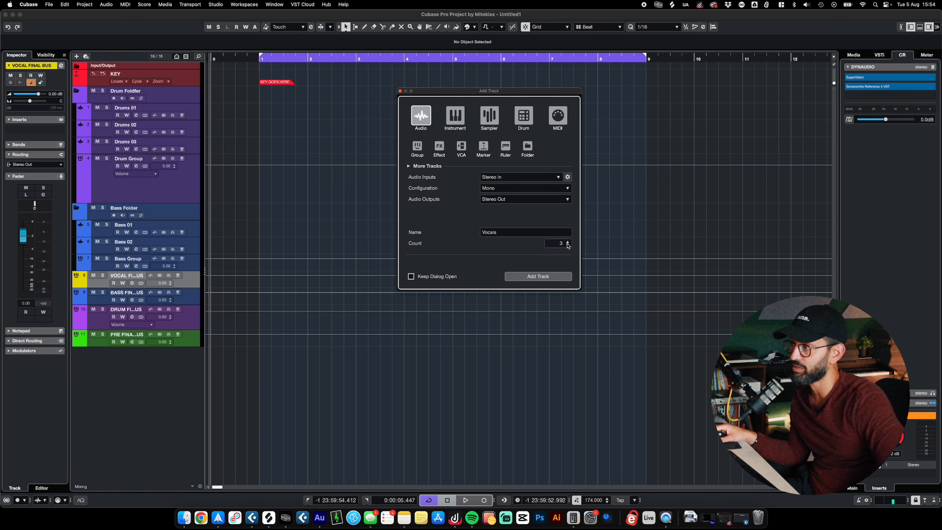
left_click(542, 277)
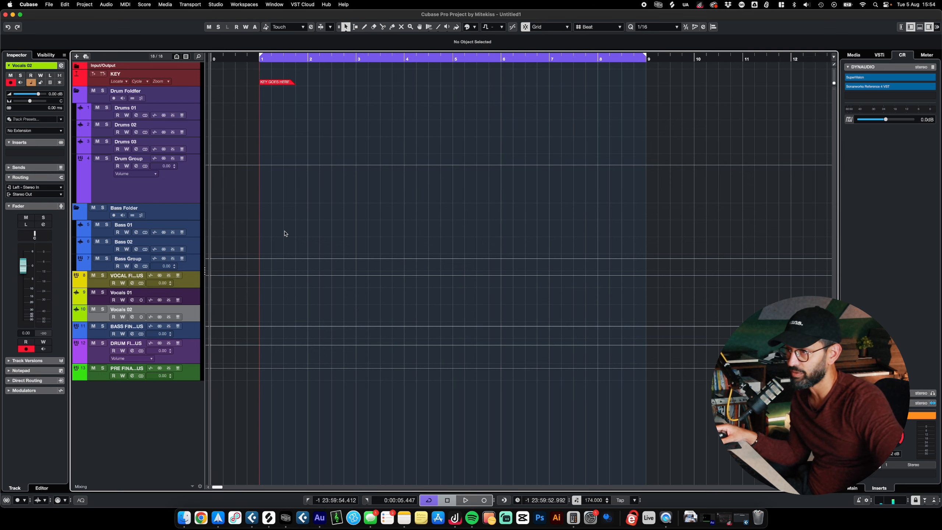
- Add a folder track named Vox Folder for the vocal tracks
right_click(193, 302)
left_click(346, 405)
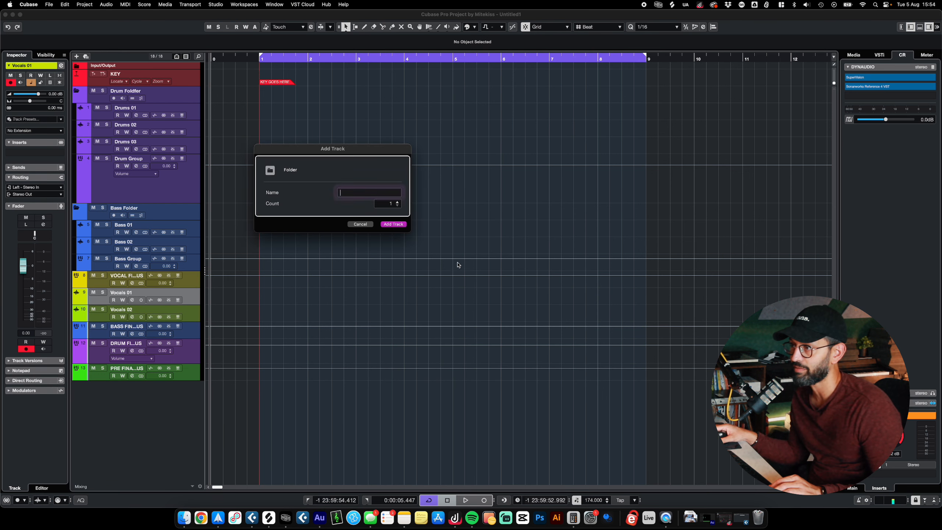
left_click(373, 192)
type("Vox f")
key("BackSpace")
type("Folder")
key("Return")
- Move the Vocals 01 and Vocals 02 tracks into the Vox Folder
left_click(192, 312)
left_click(188, 334, "shift")
left_click_drag(192, 313, 192, 283)
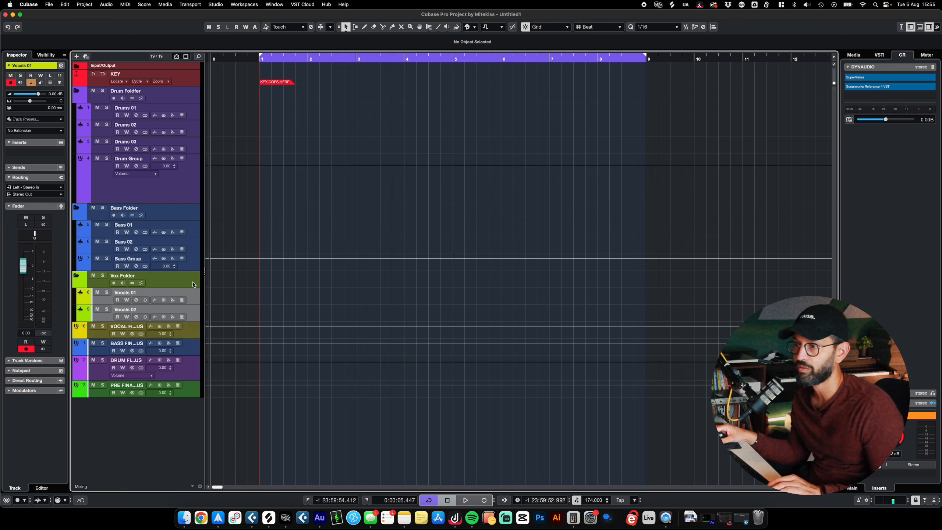
- Add a stereo group channel named Vocal Group for the selected Vocals 01 and Vocals 02 tracks
right_click(193, 311)
mouse_move(215, 313)
left_click(356, 370)
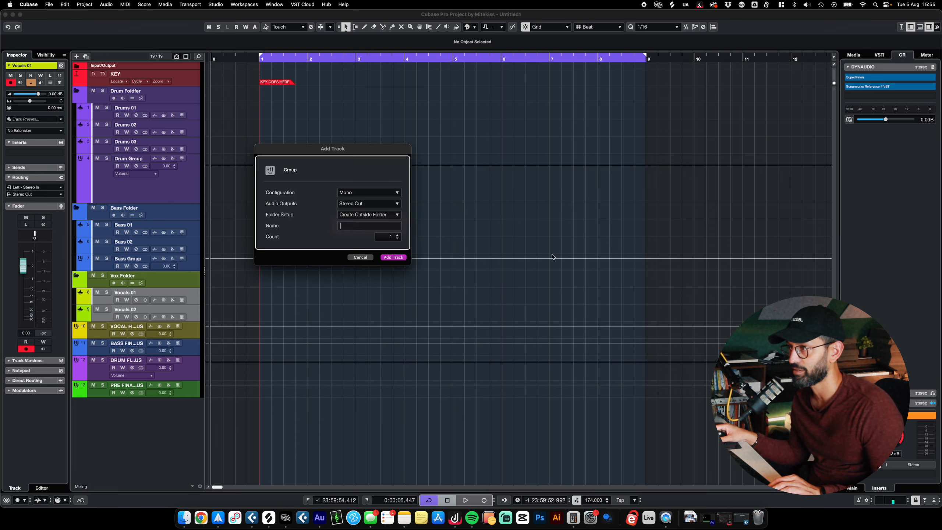
left_click(357, 194)
left_click(359, 228)
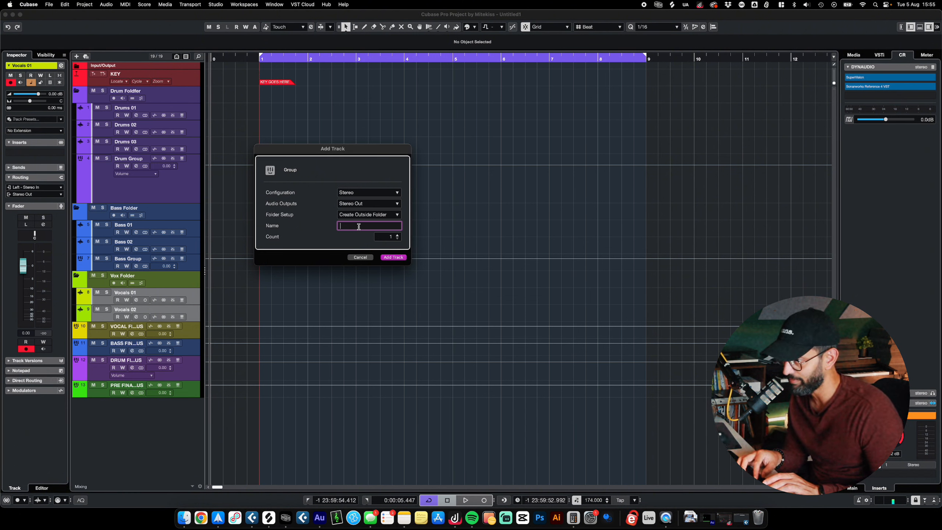
type("Vocal Group")
key("Return")
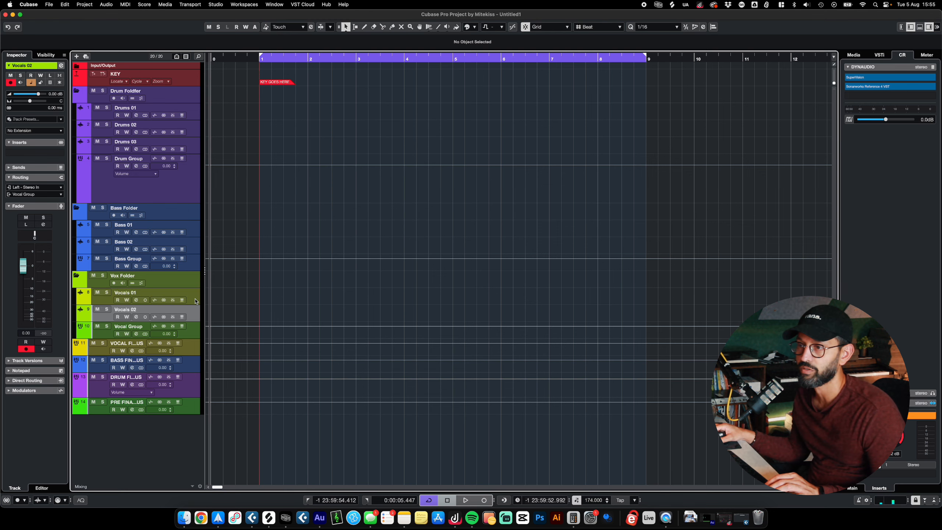
- Route the output of the Vocal Group to VOCAL FINAL BUS
left_click(186, 328)
left_click(36, 164)
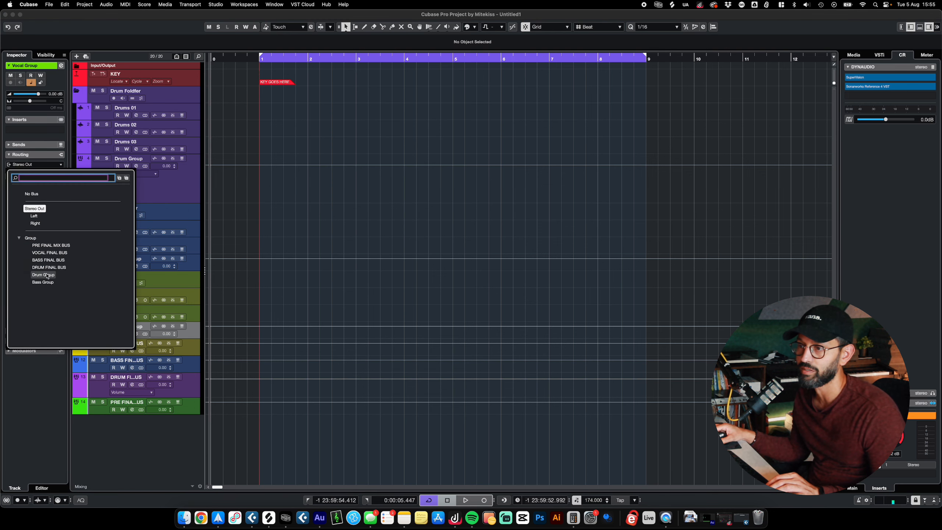
left_click(49, 252)
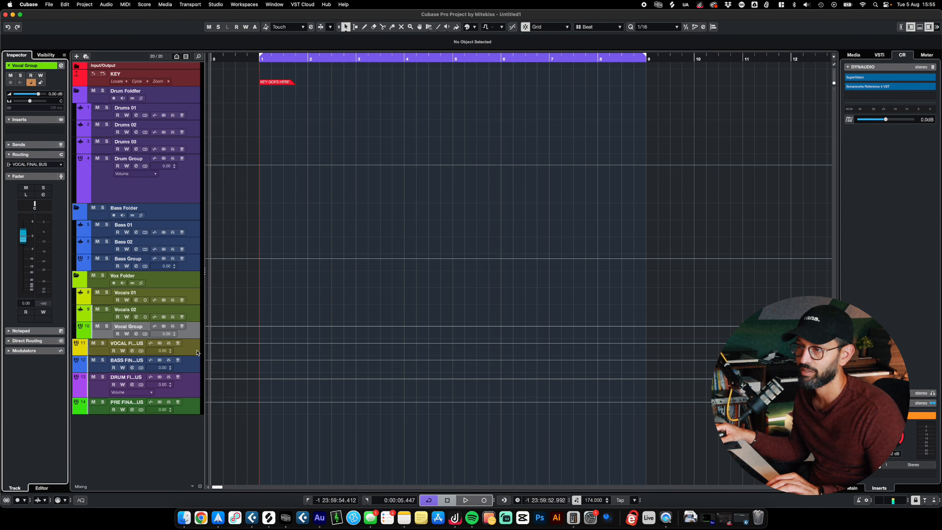
- Colorize the Vox Folder and the tracks inside it yellow
left_click(188, 278)
left_click(493, 28)
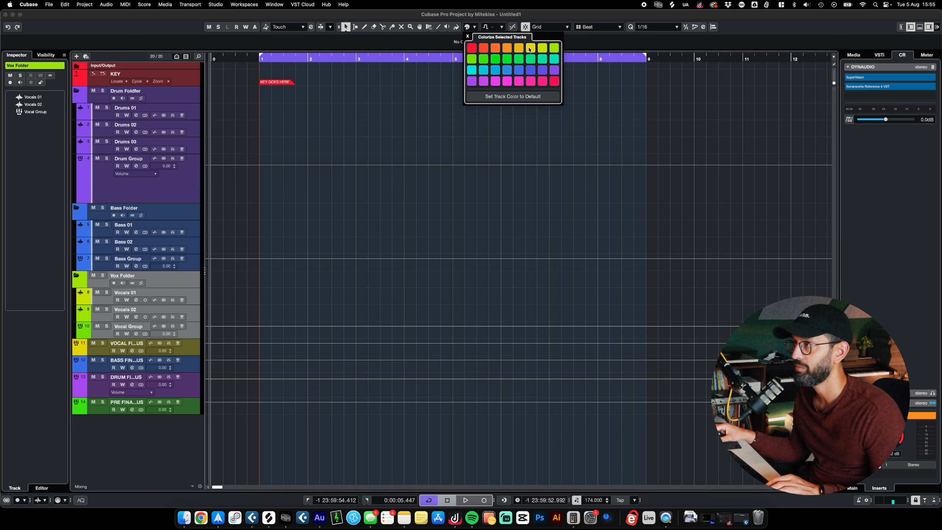
left_click(529, 50)
left_click(97, 283)
- Collapse the Vox, Bass and Drum folders and expand all three again
left_click(76, 275)
left_click(76, 210)
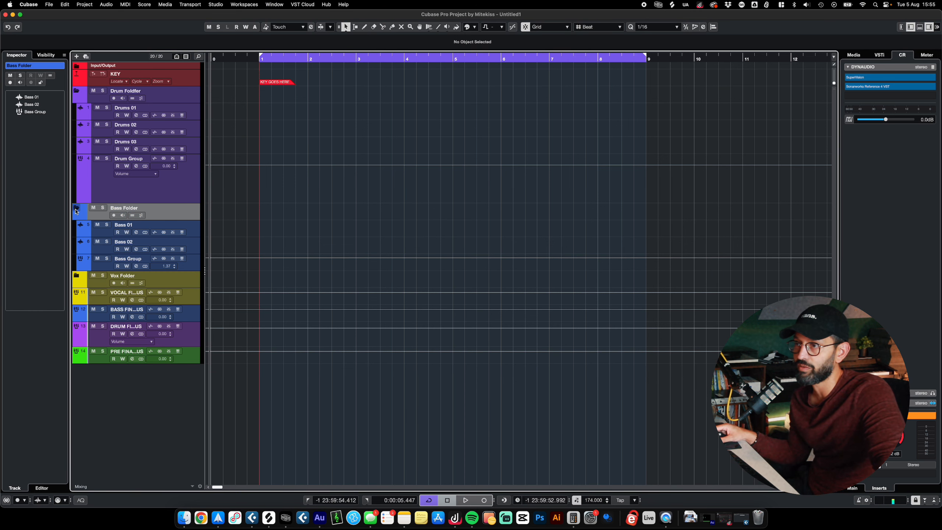
left_click(75, 210)
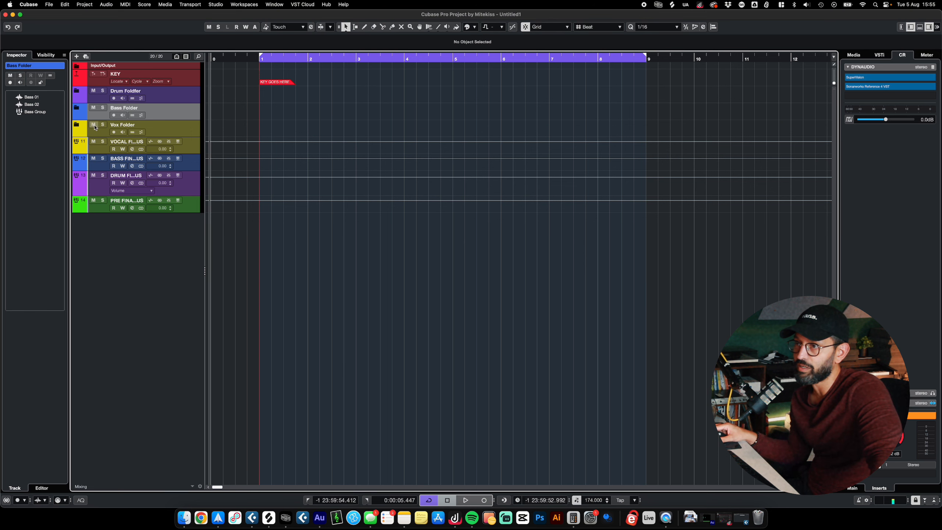
left_click(76, 126)
left_click(77, 107)
left_click(76, 90)
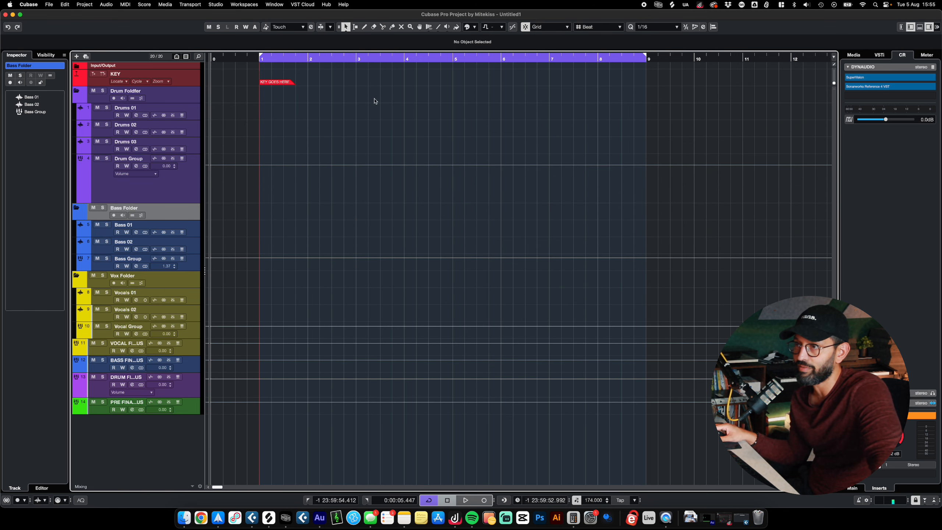
- Add a track instrument using Serato Sample and close its plug-in window
left_click(863, 54)
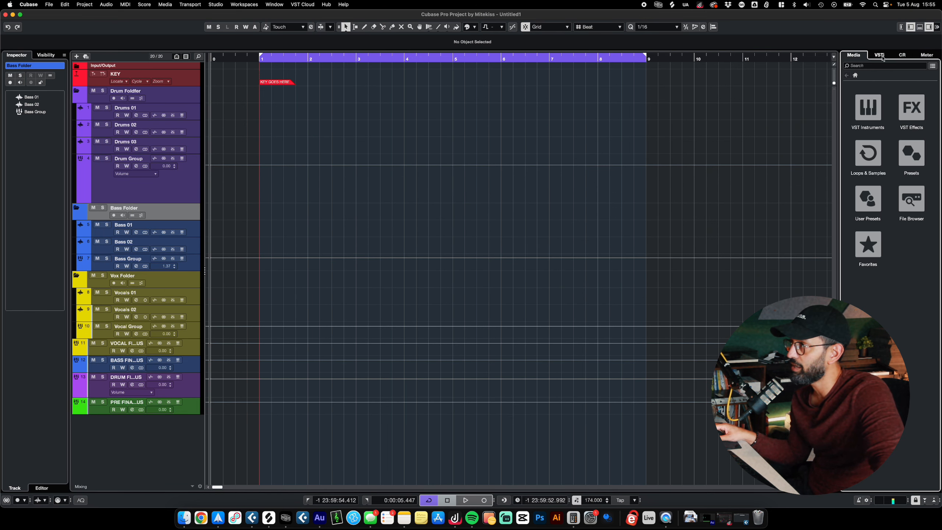
left_click(881, 56)
right_click(883, 126)
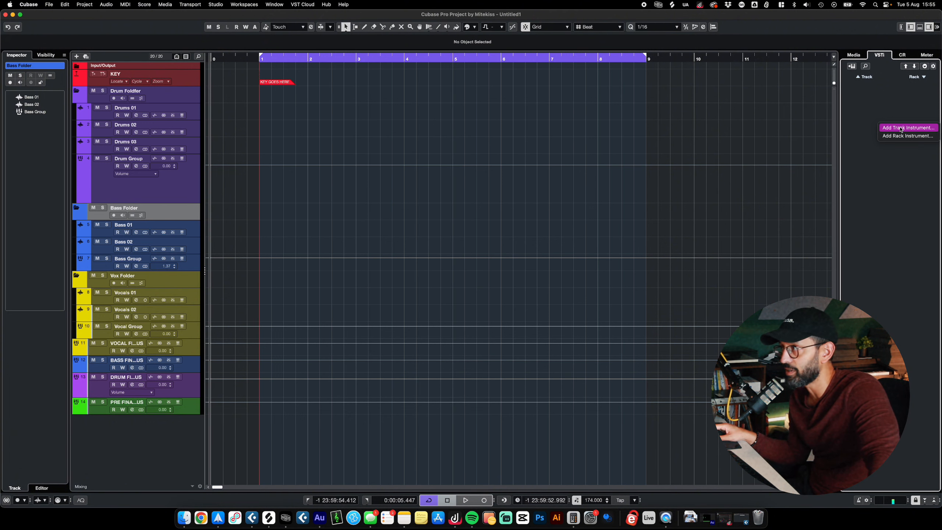
left_click(899, 128)
left_click(385, 280)
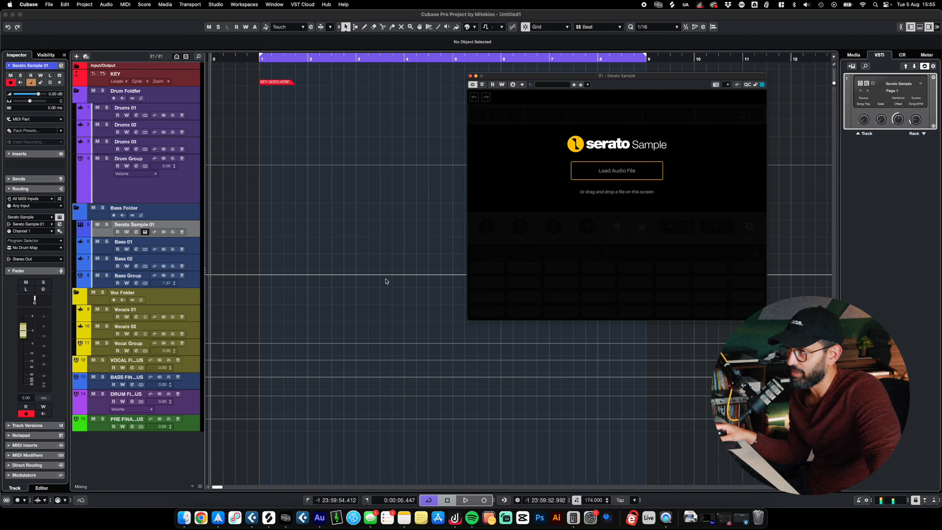
left_click(470, 76)
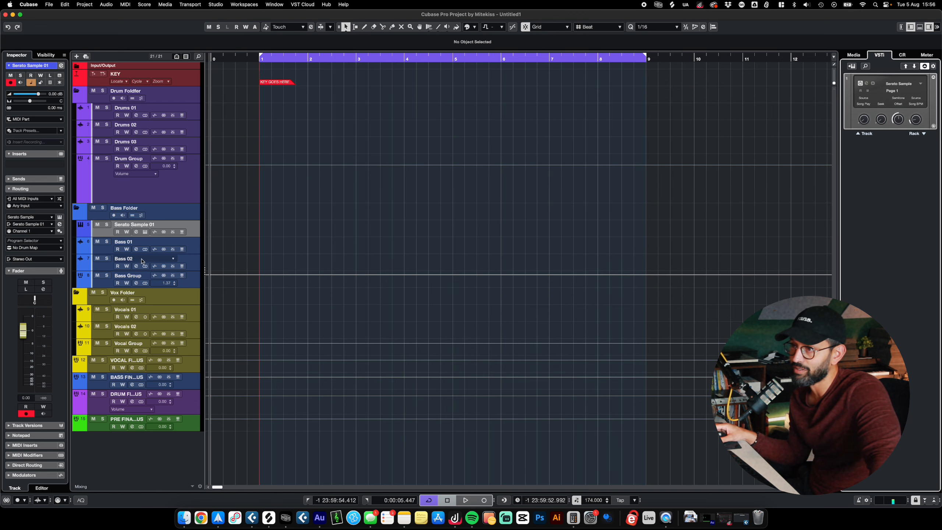
- Try moving the Serato Sample 01 track out of the Bass Folder to above VOCAL FINAL BUS, and undo the move
left_click_drag(175, 225, 180, 362)
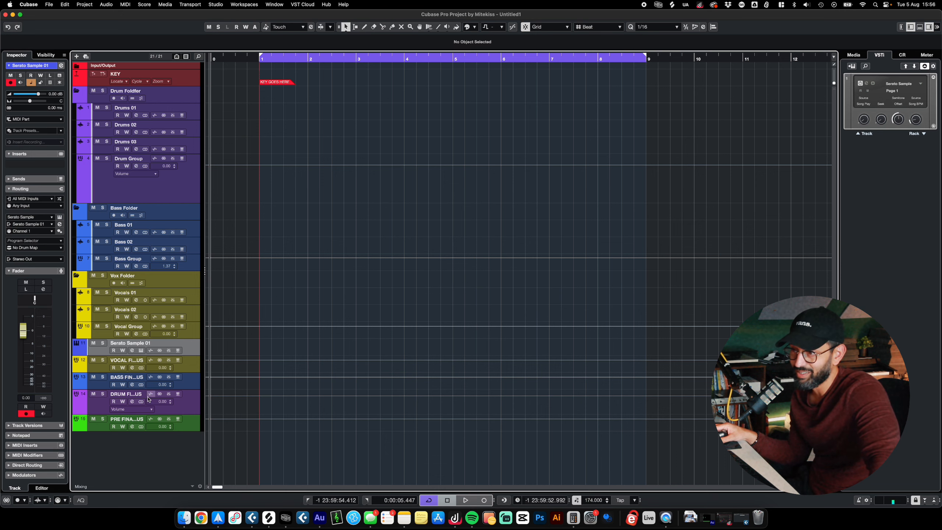
key("super+z")
- In the MixConsole, route the VOCAL, BASS and DRUM FINAL BUS outputs together to PRE FINAL MIX BUS
key("F3")
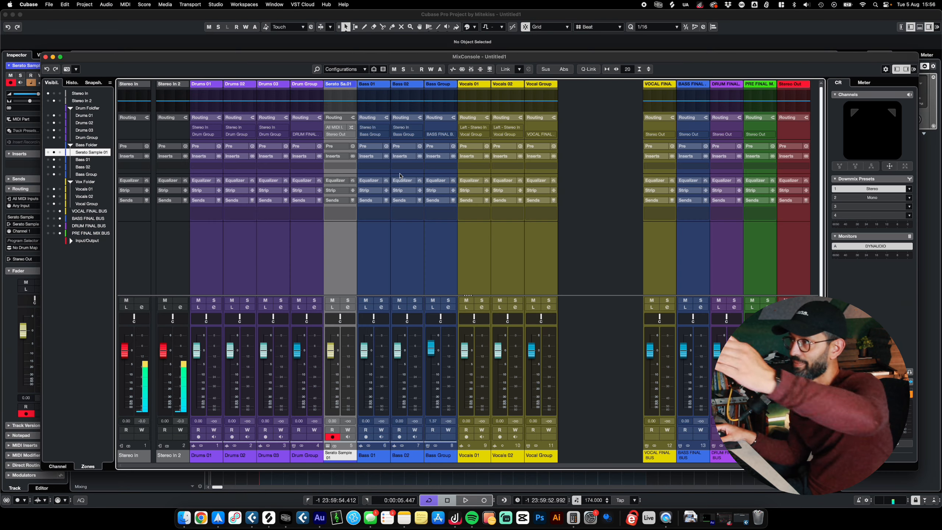
left_click(533, 241)
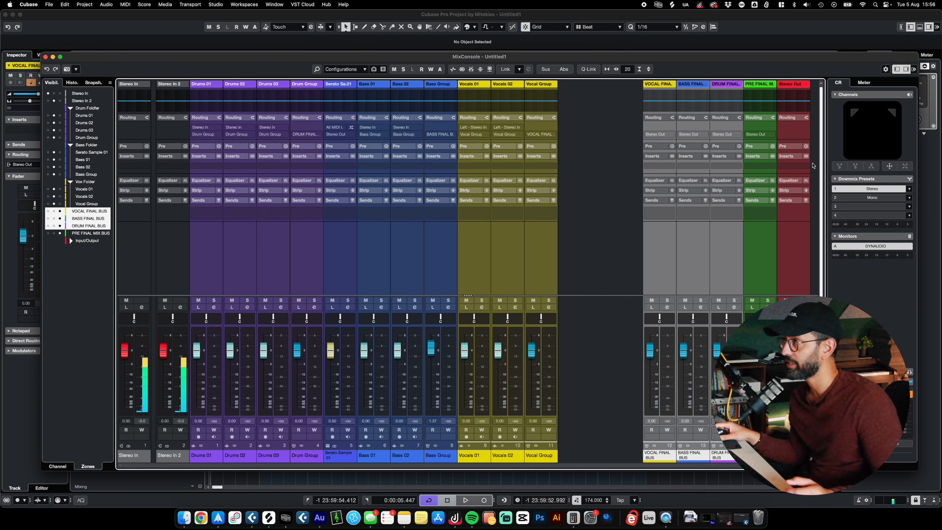
left_click(666, 135)
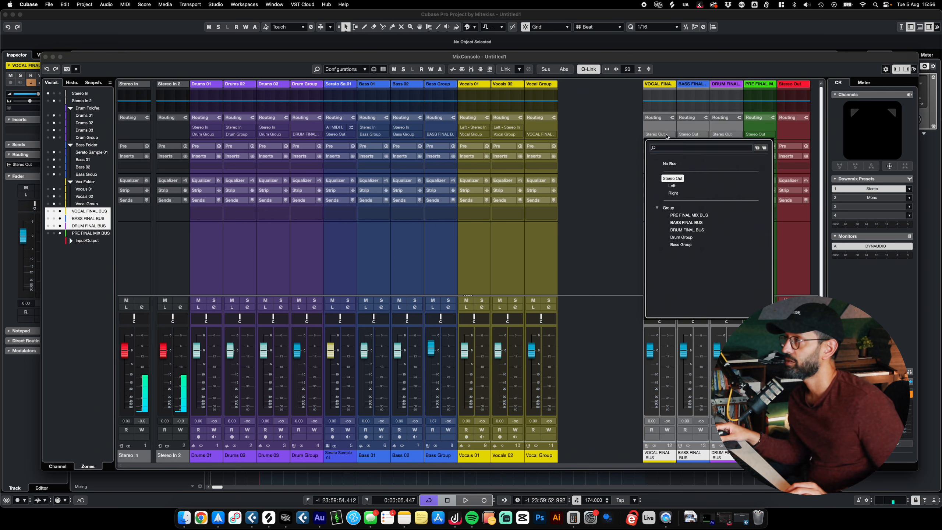
left_click(689, 216, "alt+shift")
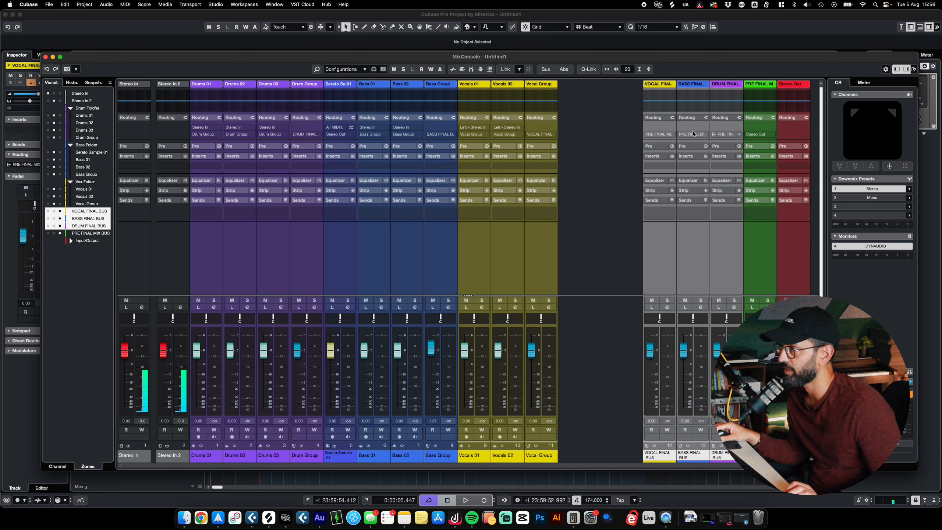
left_click(759, 135)
left_click(607, 141)
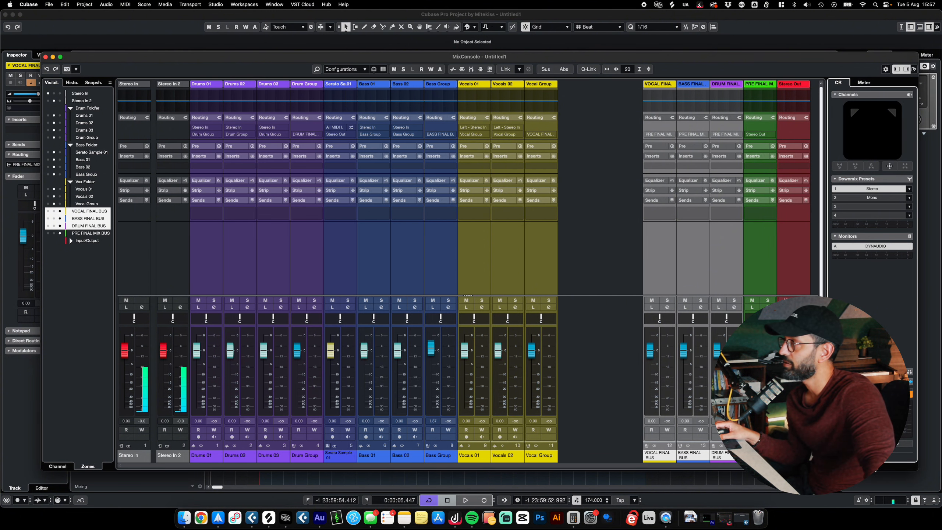
- View the SuperVision insert on the DYNAUDIO monitor channel, and close the plug-in and the MixConsole
left_click(875, 246)
left_click(871, 105)
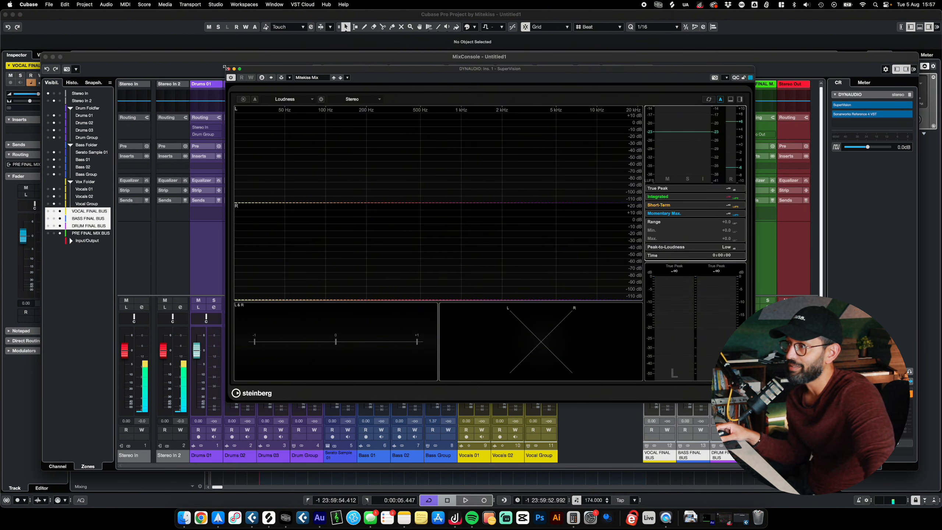
left_click(229, 68)
key("F3")
- Save the project as a template
left_click(33, 4)
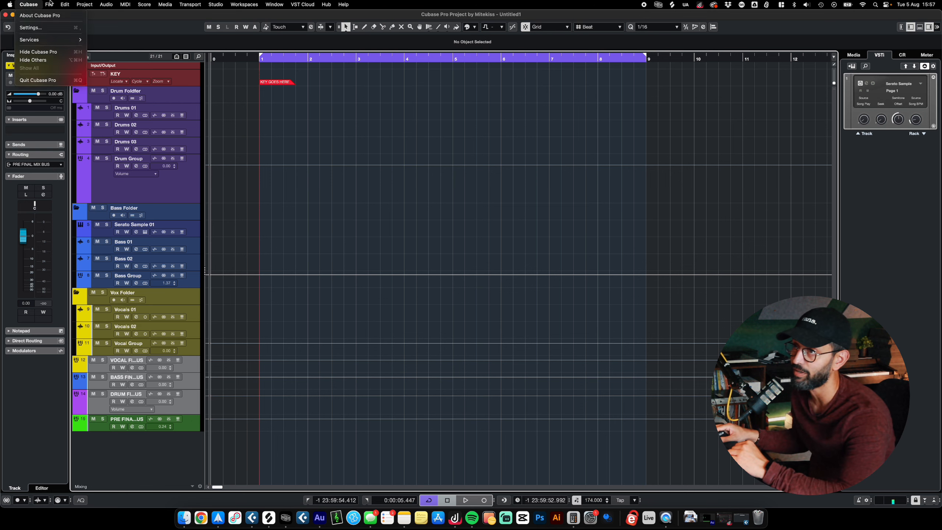
mouse_move(49, 5)
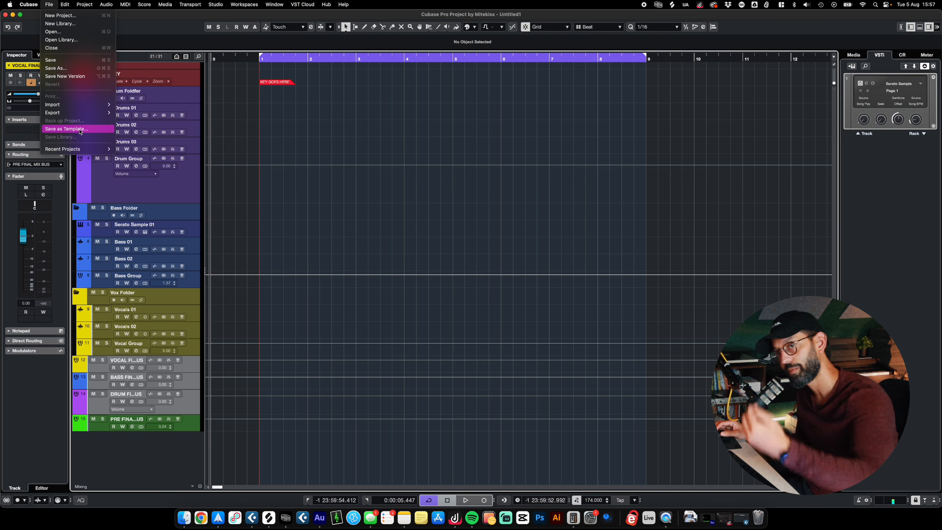